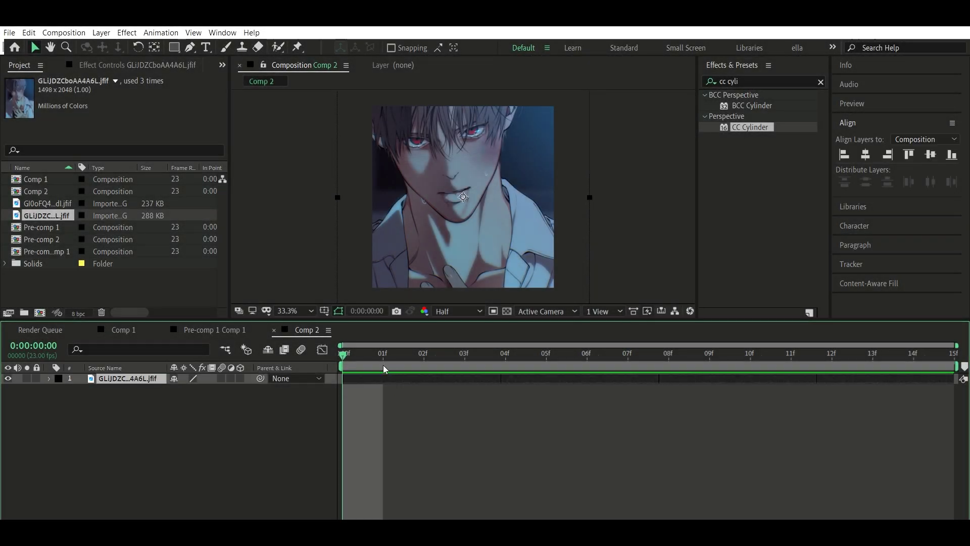
# Scale the image layer to 50% and draw a rectangular mask around it that crops off its lower strip
pyautogui.press('s')
pyautogui.moveTo(202, 389); pyautogui.dragTo(190, 388)
pyautogui.click(174, 47)
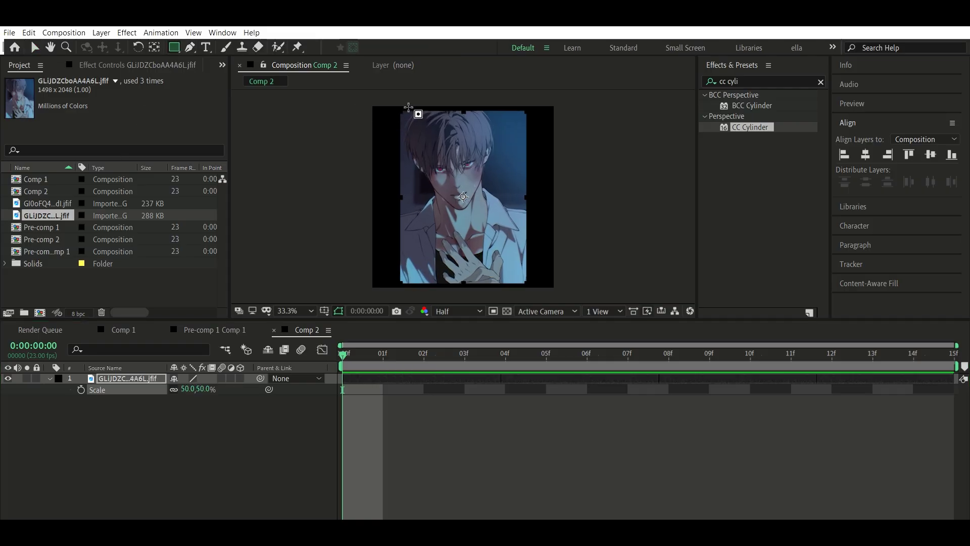
pyautogui.moveTo(395, 110)
pyautogui.mouseDown()
pyautogui.moveTo(523, 177)
pyautogui.moveTo(527, 260)
pyautogui.mouseUp()
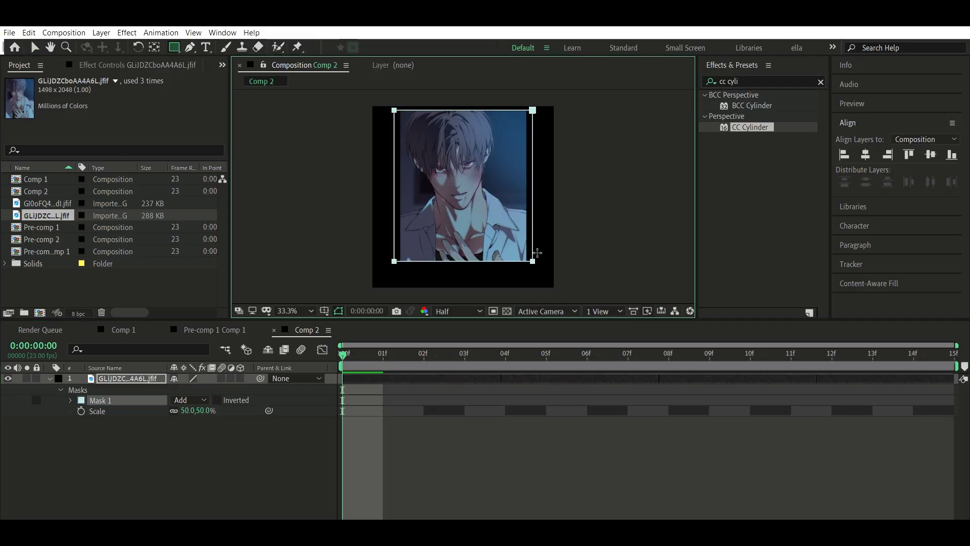
# Centre the masked image layer vertically in the composition
pyautogui.click(454, 369)
pyautogui.click(454, 378)
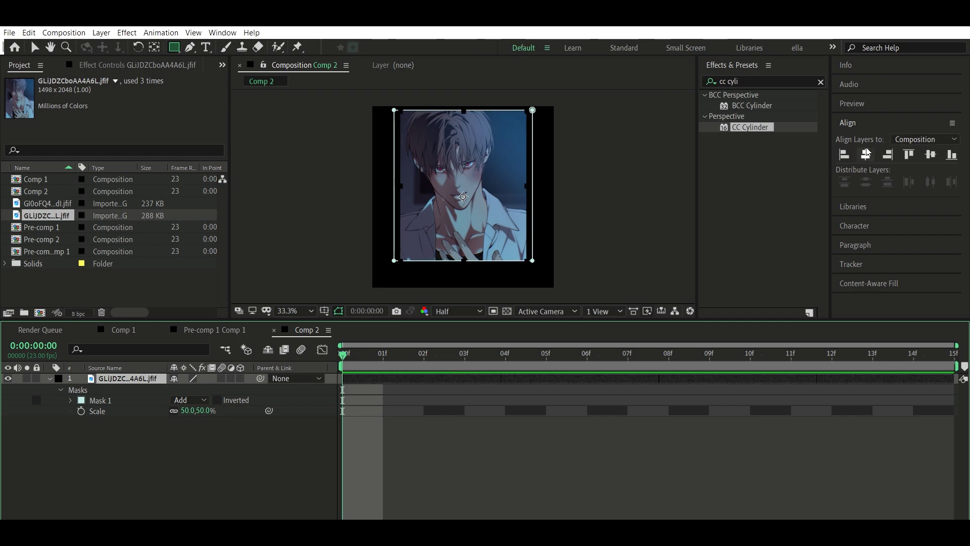
pyautogui.click(931, 155)
pyautogui.click(444, 380)
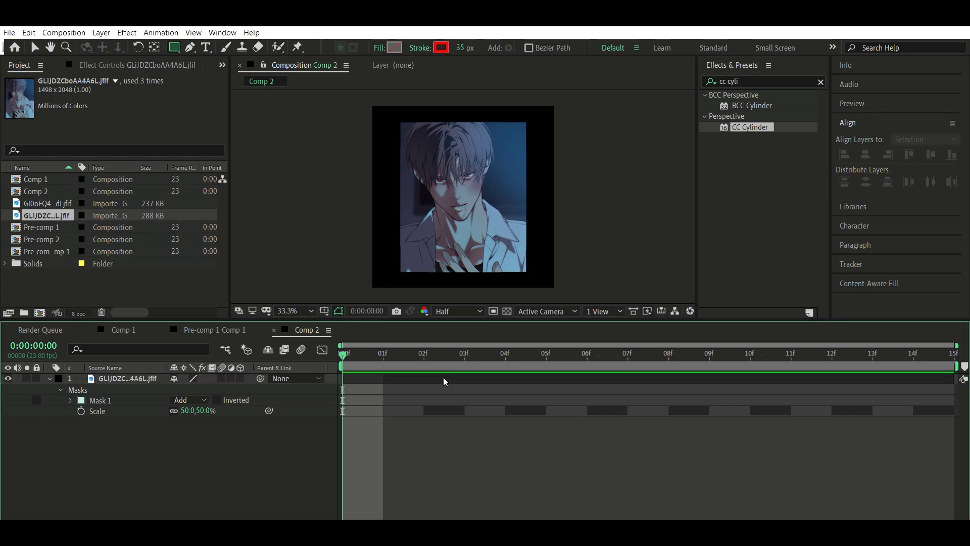
# Duplicate the masked image layer and apply a white Fill effect to the lower copy
pyautogui.click(439, 378)
pyautogui.hotkey('ctrl', 'd')
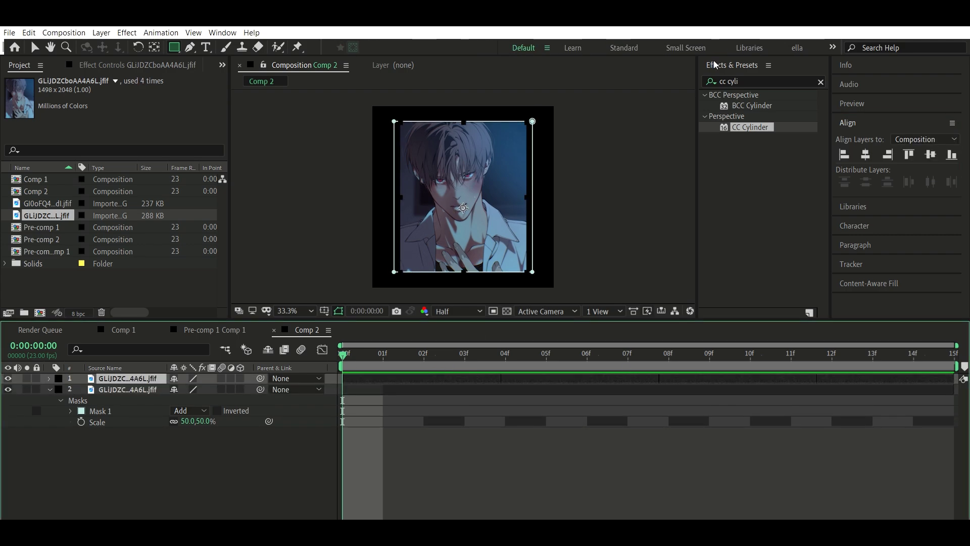
pyautogui.click(767, 80)
pyautogui.click(758, 78)
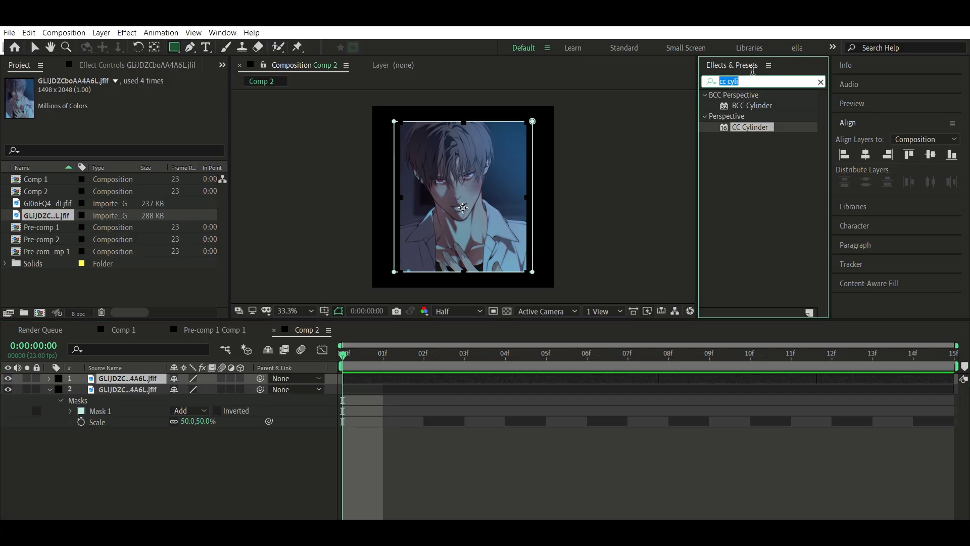
pyautogui.write('fill')
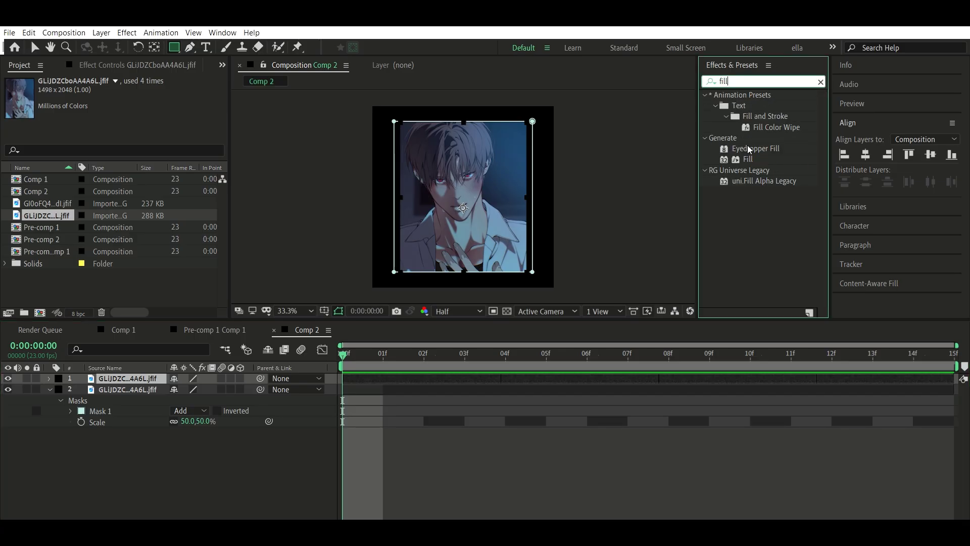
pyautogui.moveTo(748, 159); pyautogui.dragTo(513, 286)
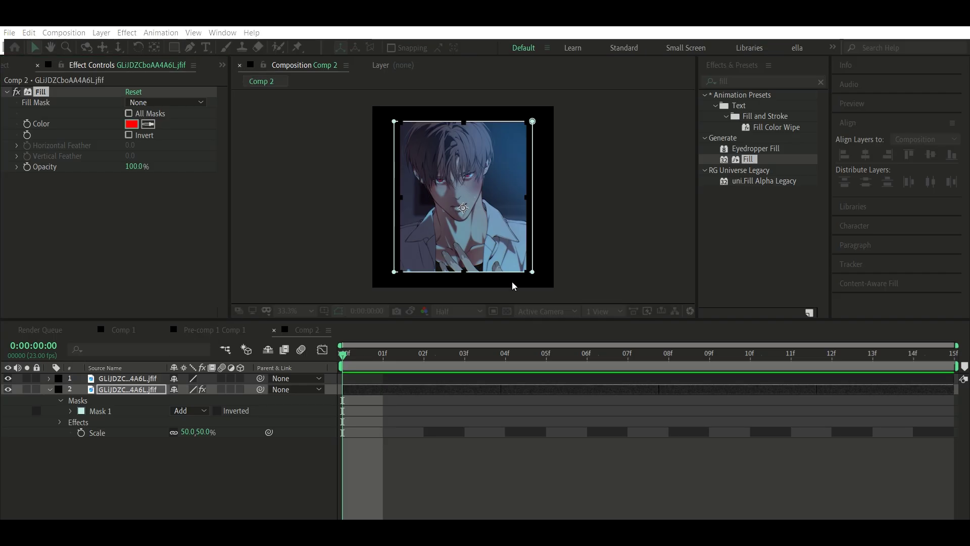
pyautogui.click(502, 429)
# Scale the white lower copy to 52% so it frames the image
pyautogui.click(417, 389)
pyautogui.press('u')
pyautogui.press('s')
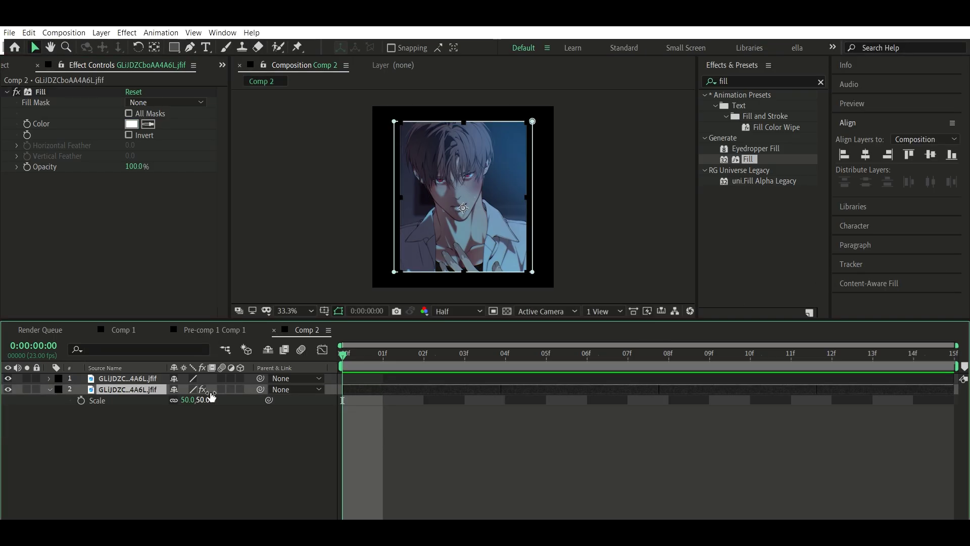
pyautogui.moveTo(212, 399); pyautogui.dragTo(215, 396)
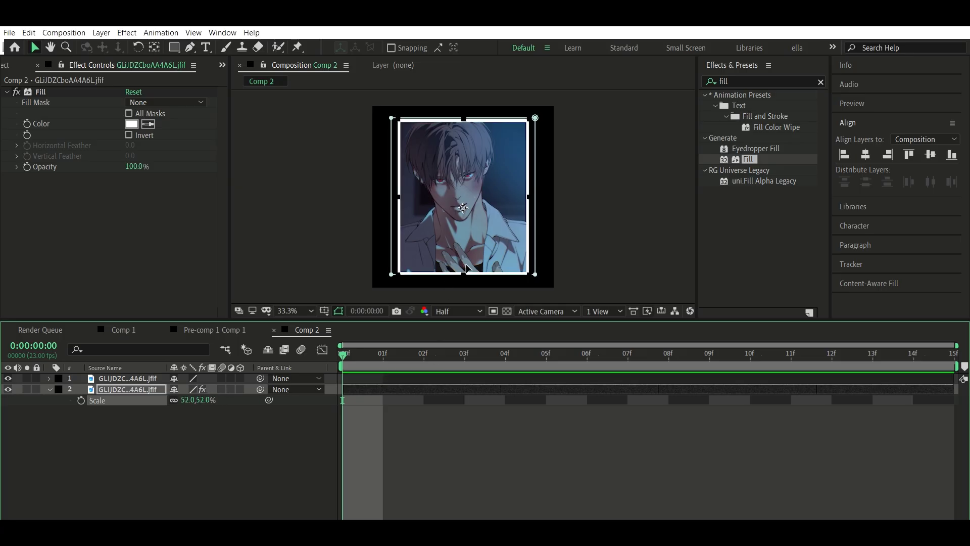
pyautogui.moveTo(466, 264); pyautogui.dragTo(465, 273)
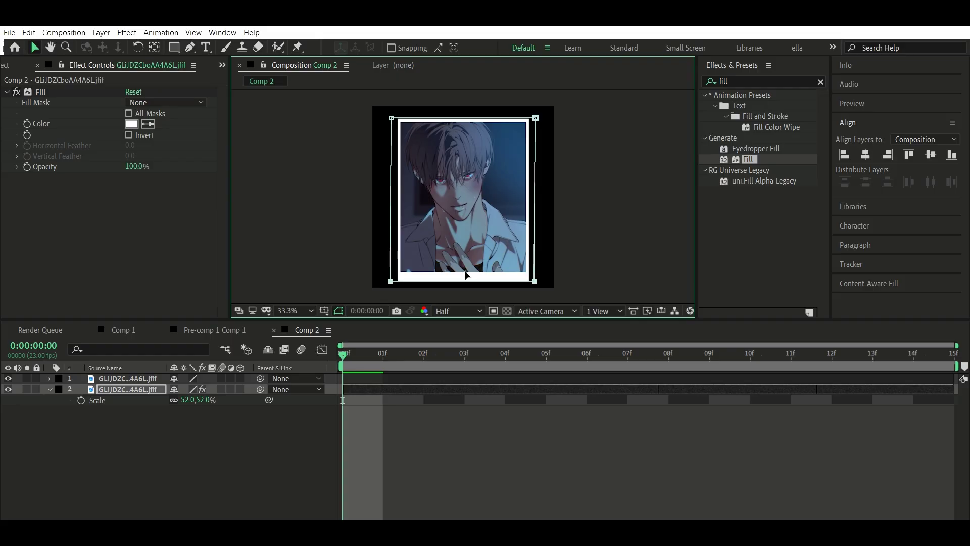
pyautogui.hotkey('ctrl', 'z')
pyautogui.hotkey('ctrl', 'z')
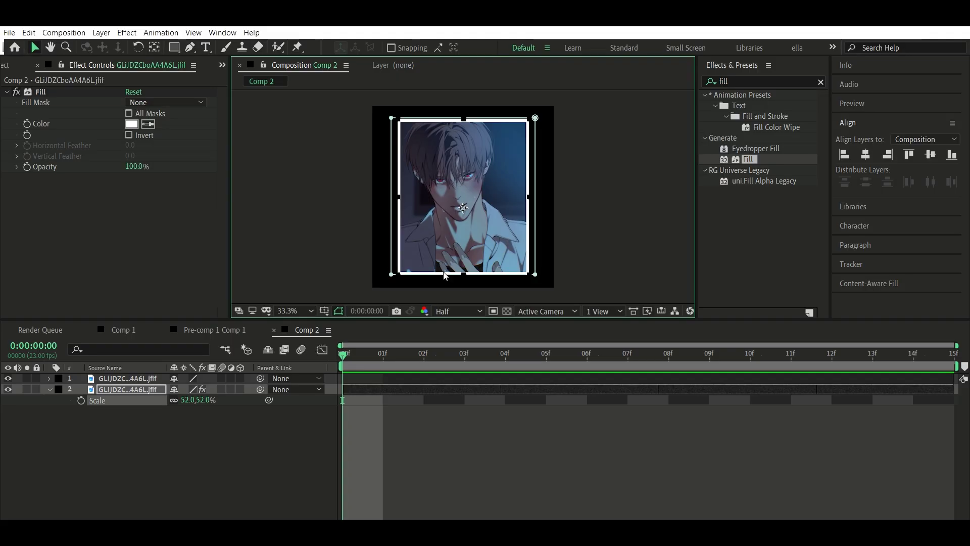
# Extend the lower edge of the white layer's mask straight down to make a thicker Polaroid-style border below the image
pyautogui.moveTo(466, 267); pyautogui.dragTo(464, 269)
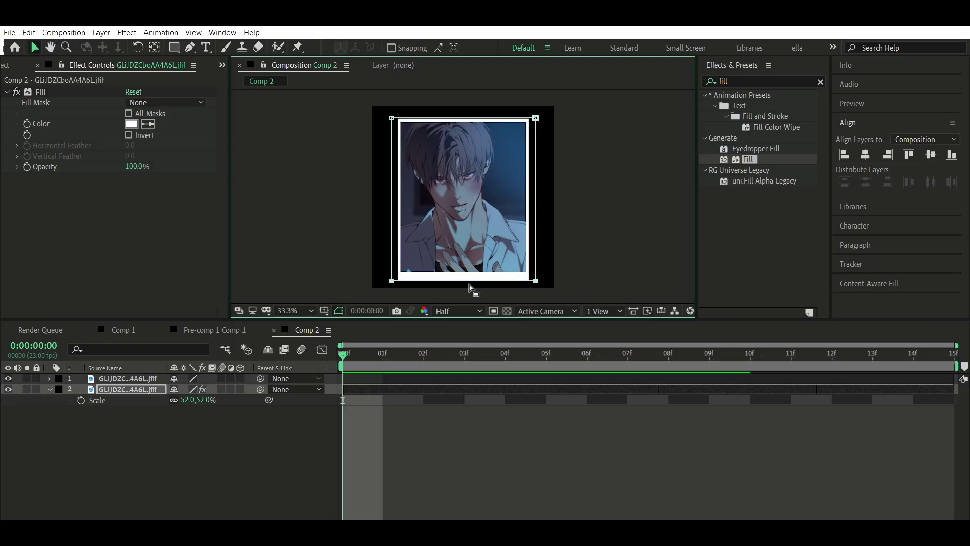
pyautogui.click(607, 440)
# Precompose both image layers together and scale the pre-comp down slightly
pyautogui.hotkey('ctrl', 'a')
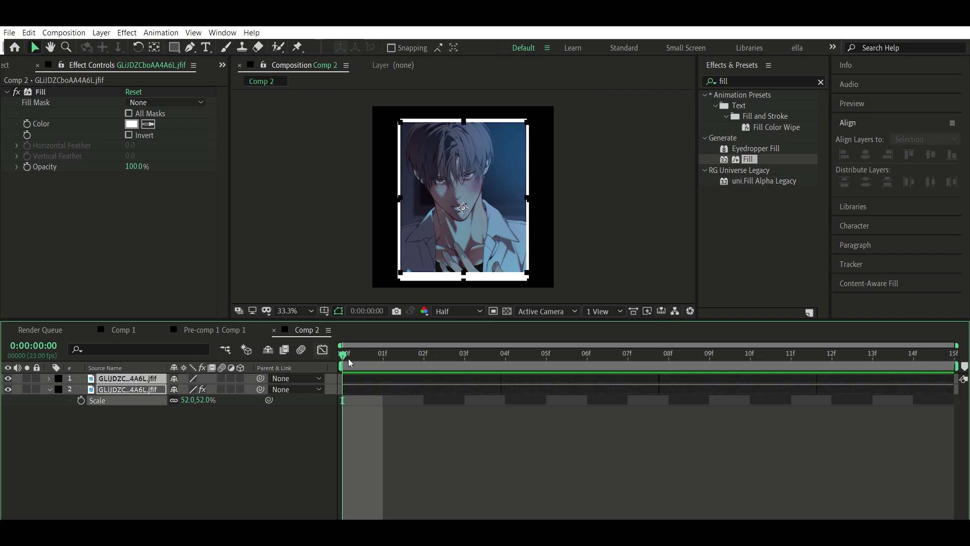
pyautogui.hotkey('ctrl', 'shift', 'c')
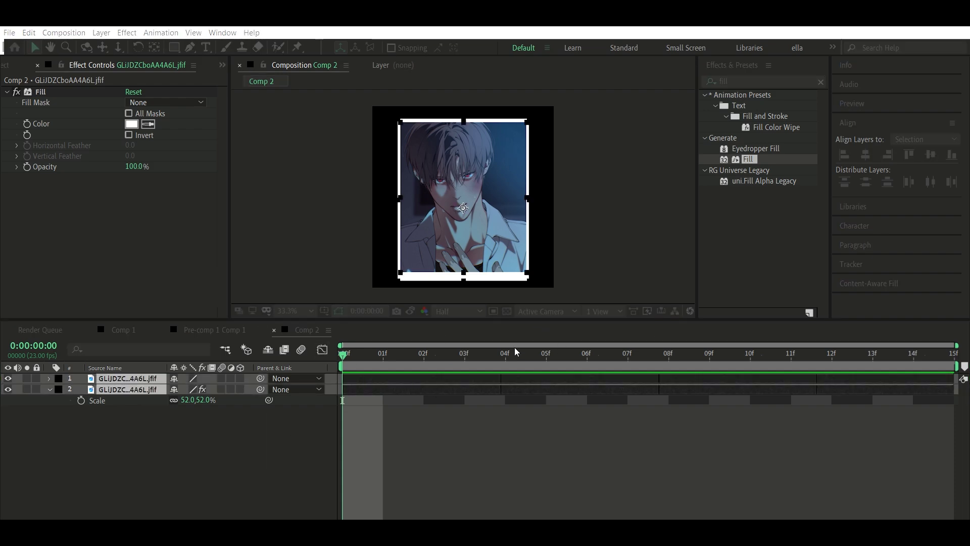
pyautogui.press('Return')
pyautogui.press('s')
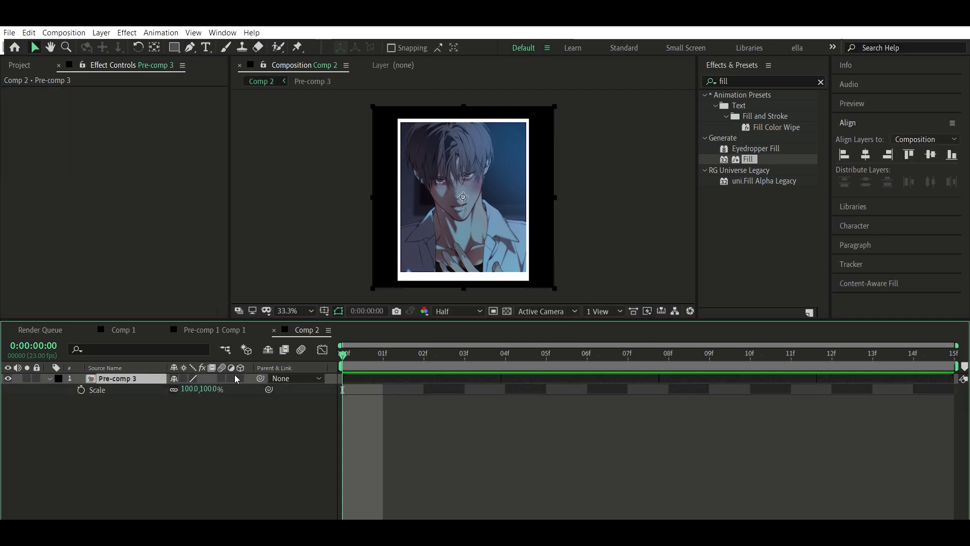
pyautogui.moveTo(190, 389); pyautogui.dragTo(210, 383)
# Keyframe the pre-comp's rotation at 0° on frame 0 and -26° on frame 10, and move the second keyframe to the end of the timeline
pyautogui.press('r')
pyautogui.click(81, 390)
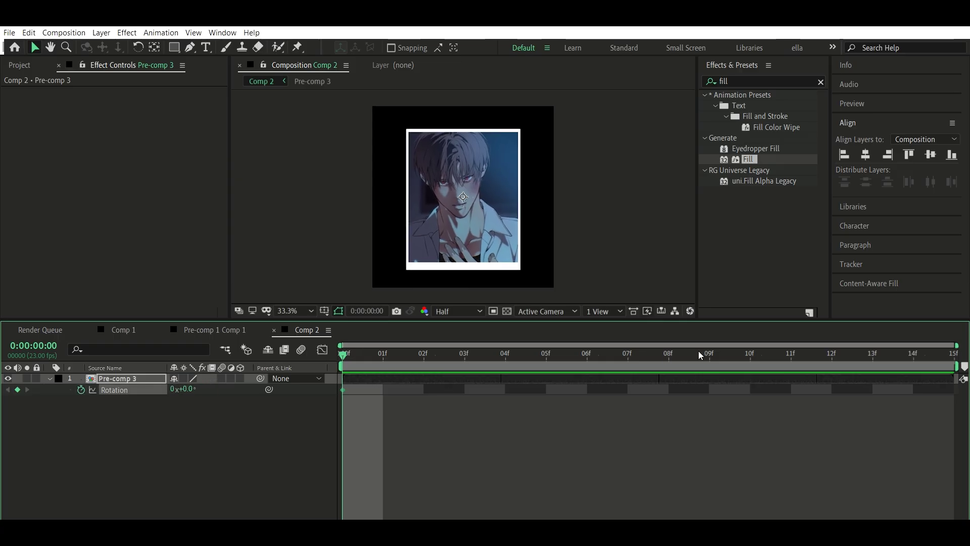
pyautogui.hotkey('shift', 'pagedown')
pyautogui.moveTo(190, 388); pyautogui.dragTo(179, 388)
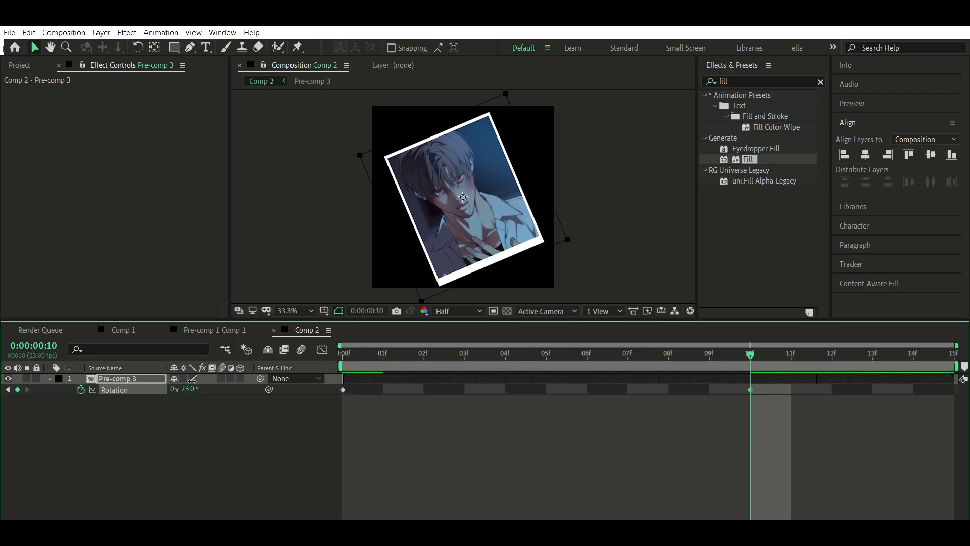
pyautogui.moveTo(192, 380); pyautogui.dragTo(190, 380)
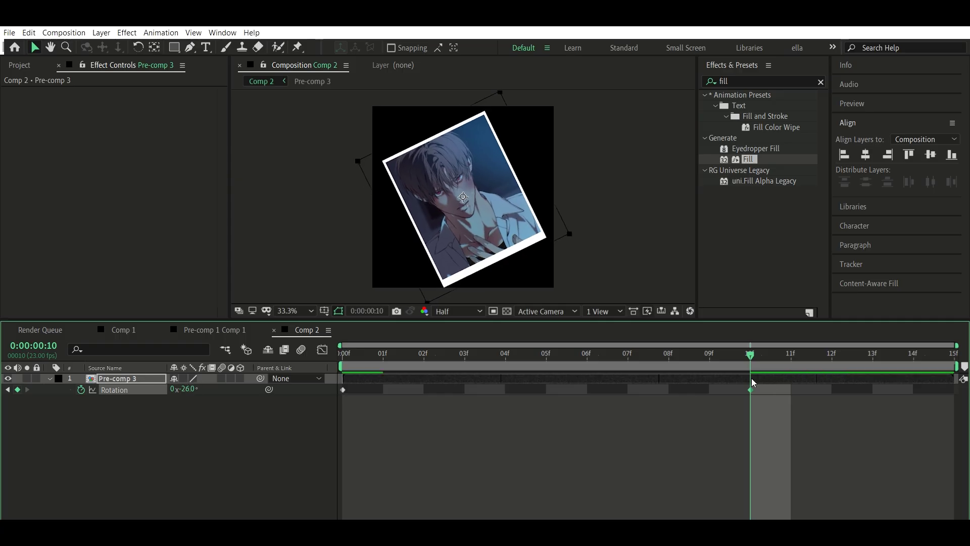
pyautogui.moveTo(751, 389); pyautogui.dragTo(954, 389)
# Set the pre-comp's scale to 85% and preview the rotation animation
pyautogui.press('s')
pyautogui.moveTo(204, 389); pyautogui.dragTo(203, 385)
pyautogui.press('space')
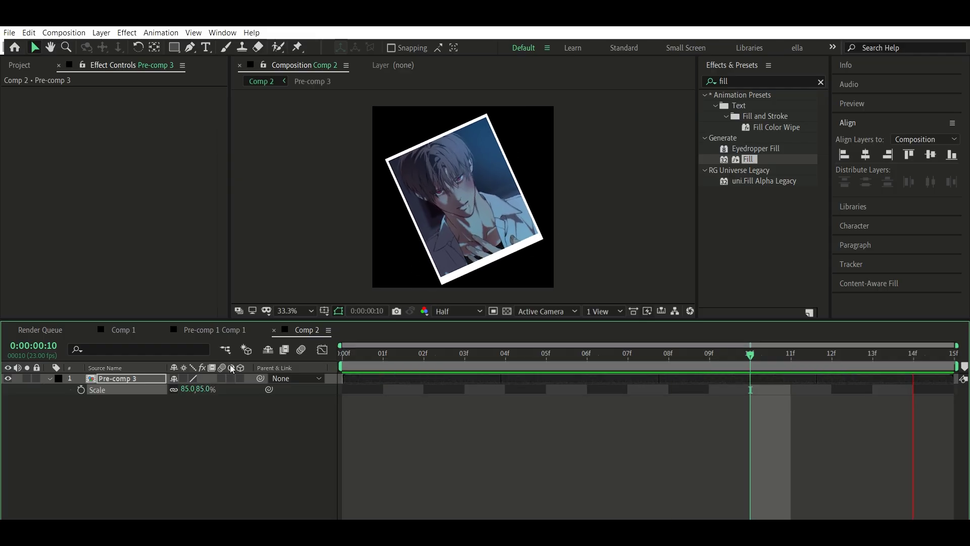
pyautogui.press('space')
pyautogui.press('space')
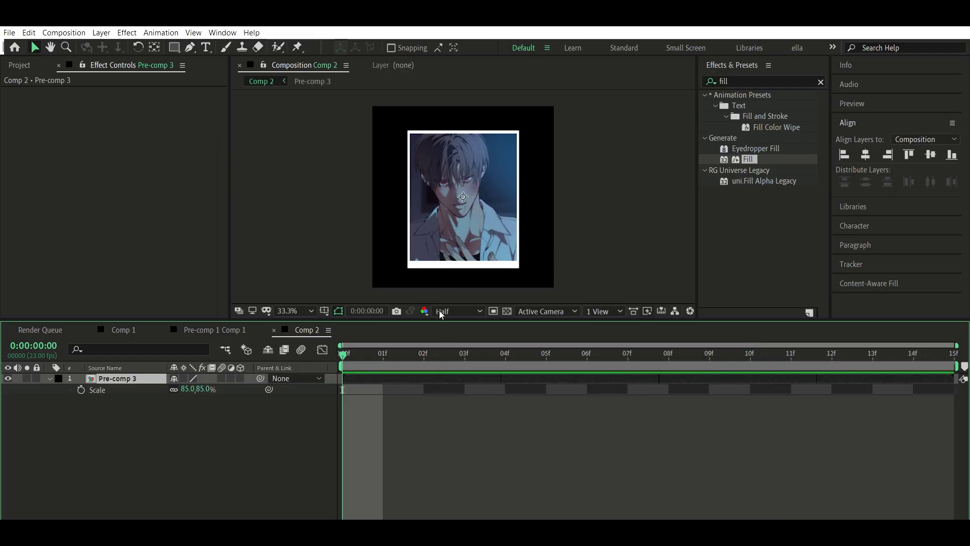
# Precompose the rotating layer again and apply the CC Cylinder effect to the new pre-comp
pyautogui.press('Return')
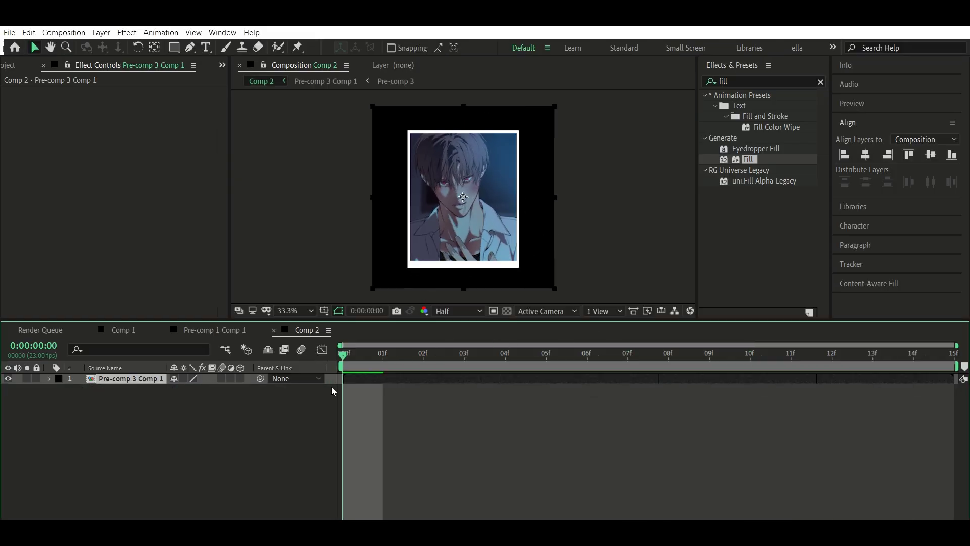
pyautogui.click(746, 79)
pyautogui.write('cylin')
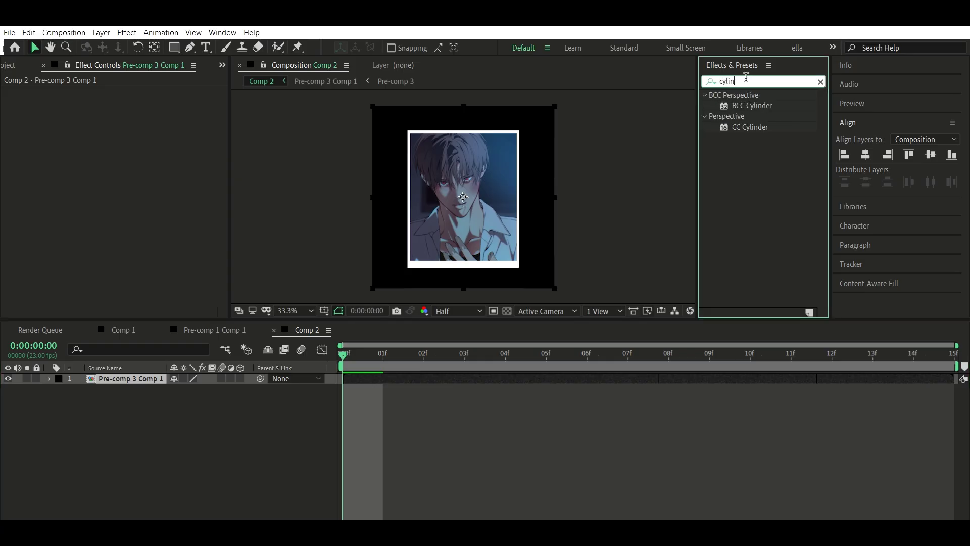
pyautogui.moveTo(754, 126); pyautogui.dragTo(414, 381)
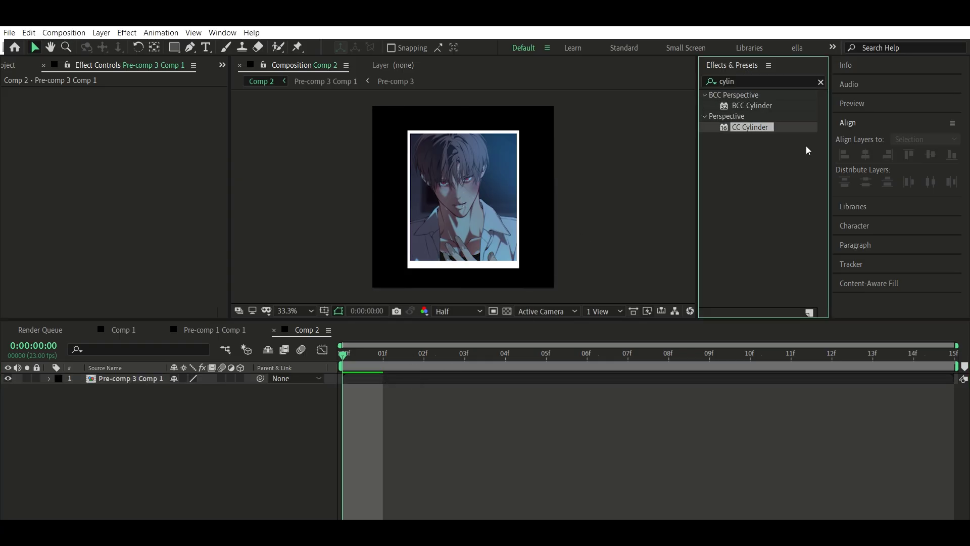
pyautogui.moveTo(770, 133); pyautogui.dragTo(470, 347)
pyautogui.moveTo(737, 127); pyautogui.dragTo(363, 378)
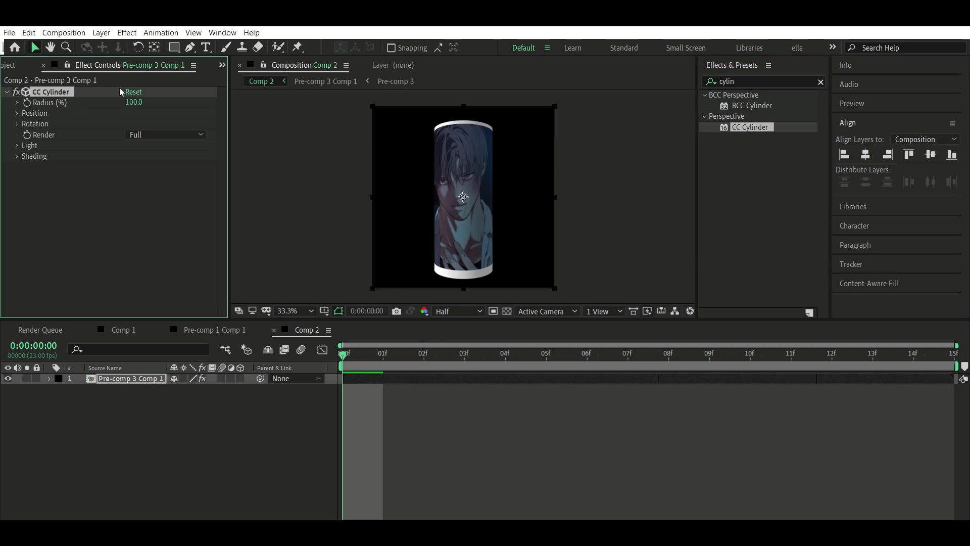
# Animate CC Cylinder's rotation from frame 0 to X 0°, Y -182° and Z 7° at frame 13, and set its radius to 125%
pyautogui.click(16, 124)
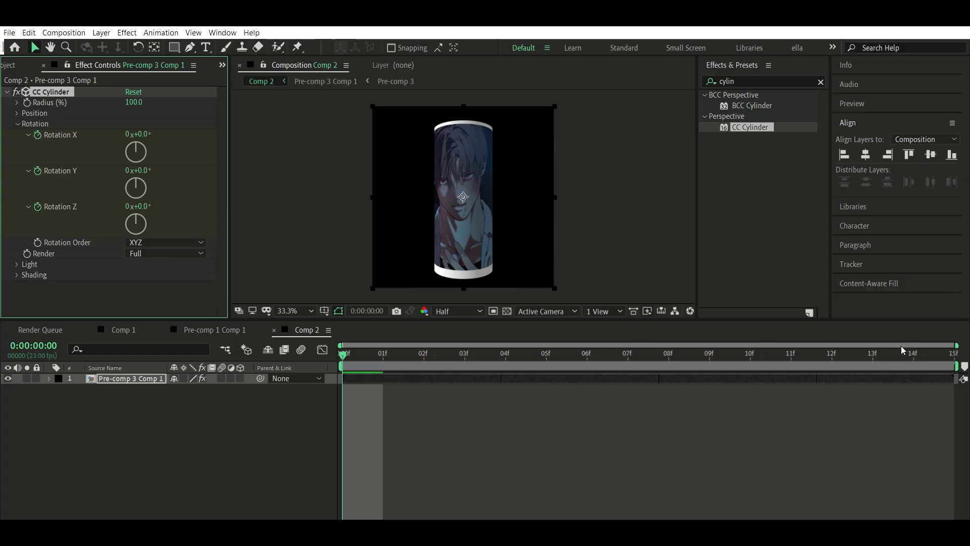
pyautogui.click(879, 363)
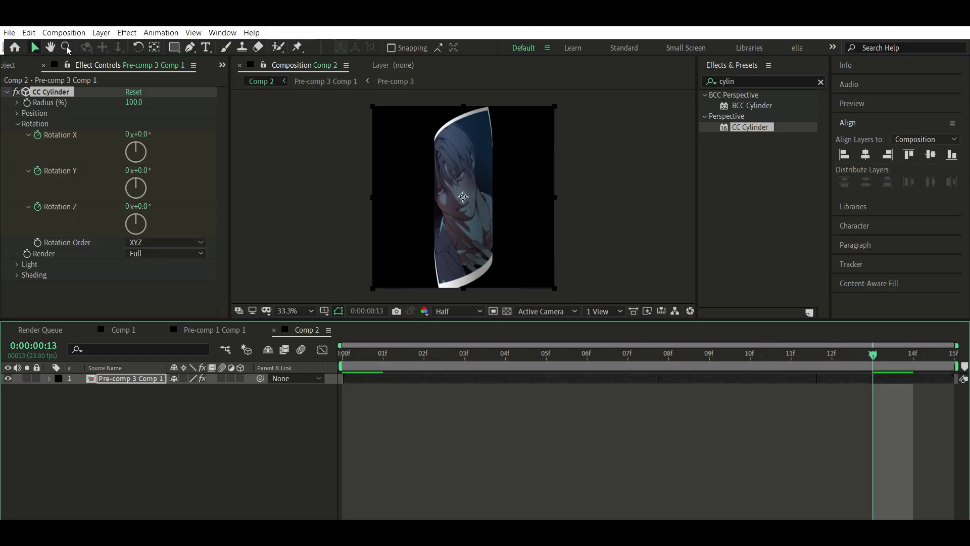
pyautogui.moveTo(150, 125)
pyautogui.mouseDown()
pyautogui.moveTo(159, 122)
pyautogui.moveTo(134, 135)
pyautogui.mouseUp()
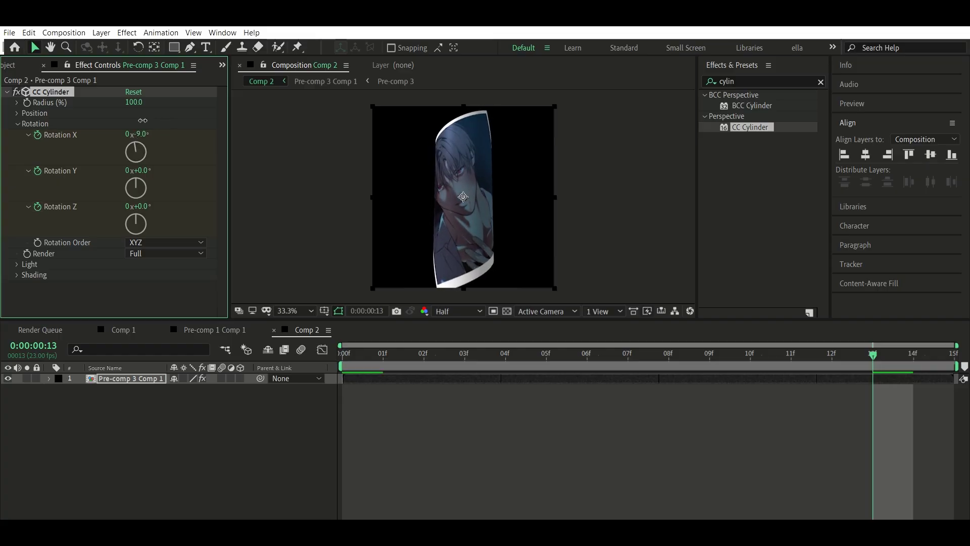
pyautogui.click(140, 135)
pyautogui.press('Return')
pyautogui.moveTo(137, 171); pyautogui.dragTo(40, 172)
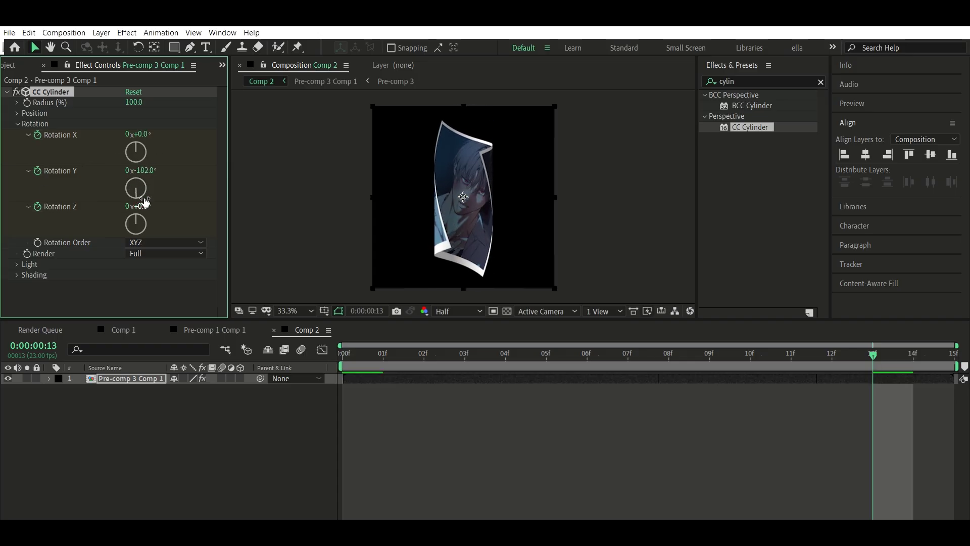
pyautogui.moveTo(143, 206); pyautogui.dragTo(146, 198)
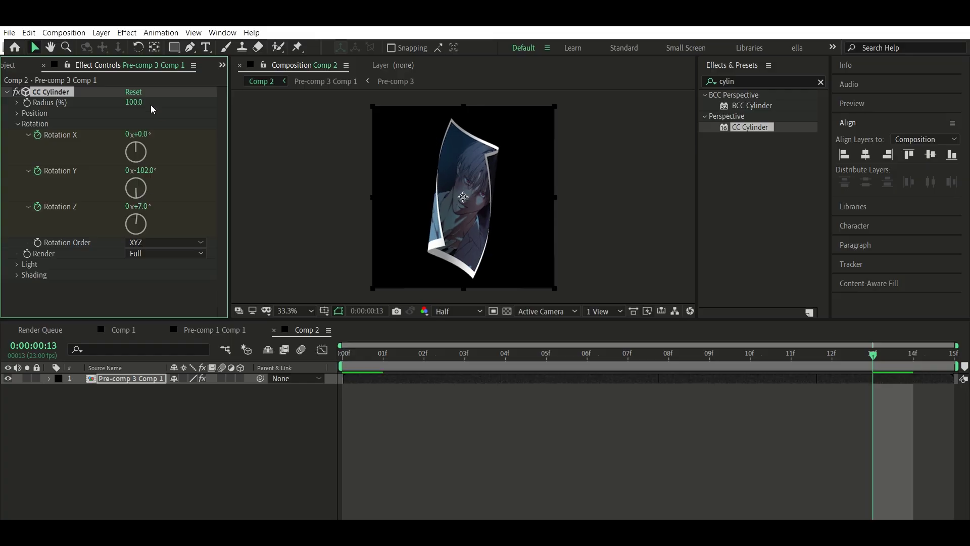
pyautogui.moveTo(145, 95); pyautogui.dragTo(151, 87)
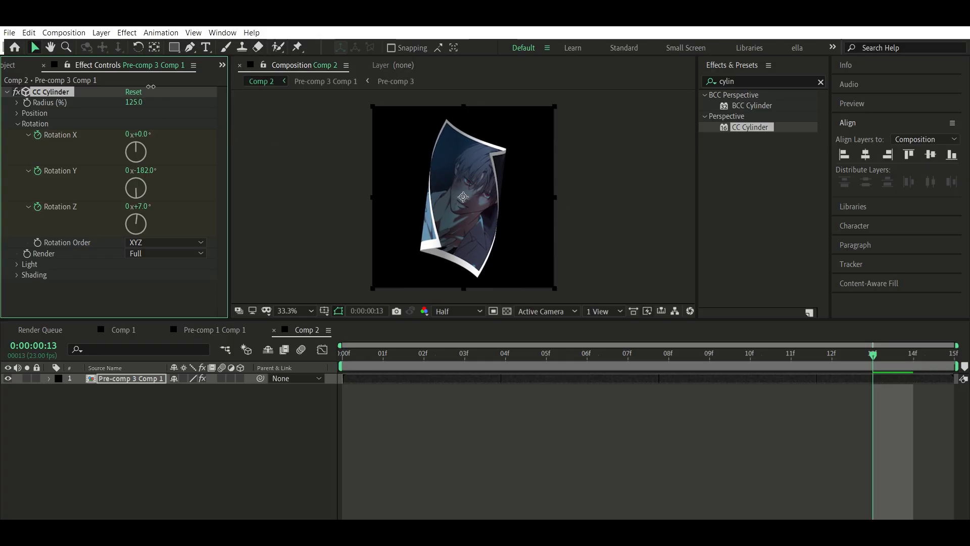
# Set CC Cylinder's X rotation to 66° at frame 0 and preview the animation
pyautogui.moveTo(424, 354); pyautogui.dragTo(325, 360)
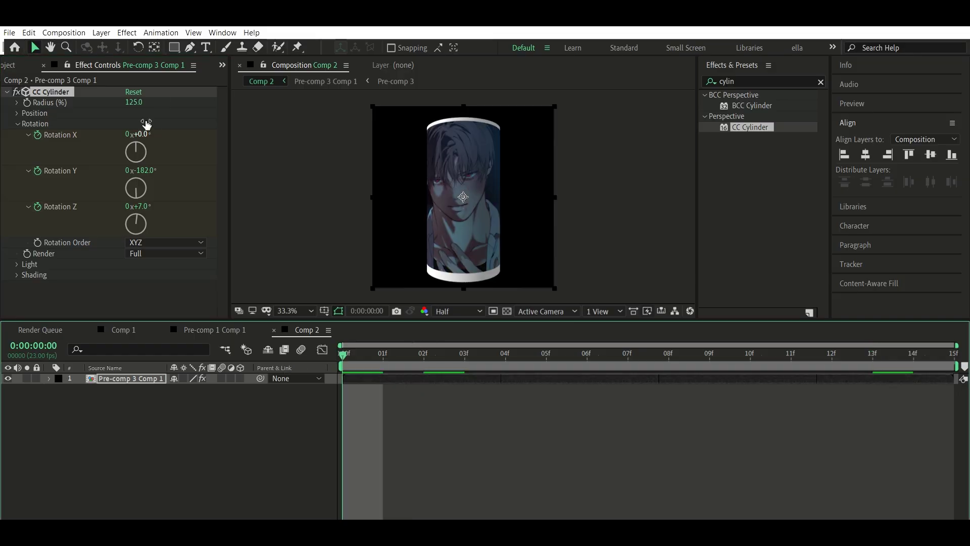
pyautogui.moveTo(145, 132); pyautogui.dragTo(233, 173)
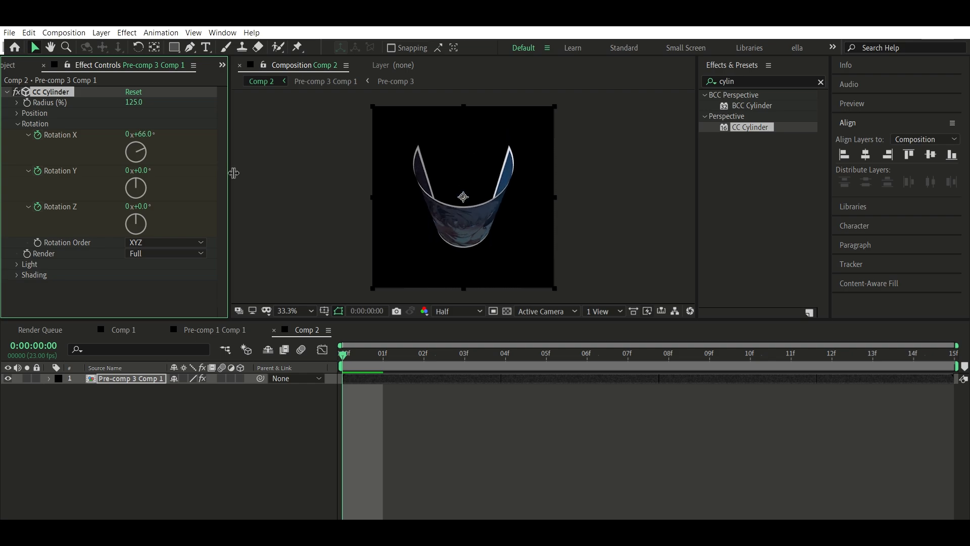
pyautogui.press('space')
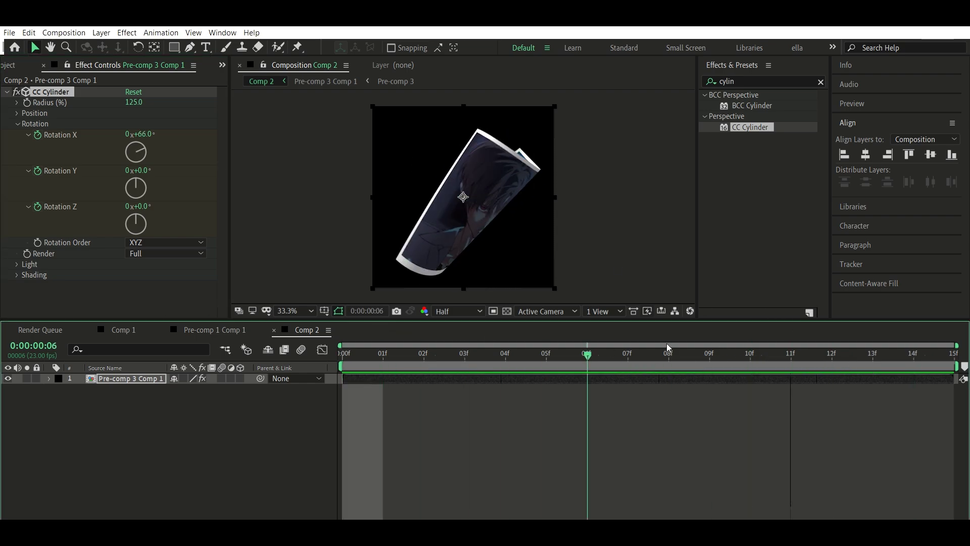
pyautogui.press('space')
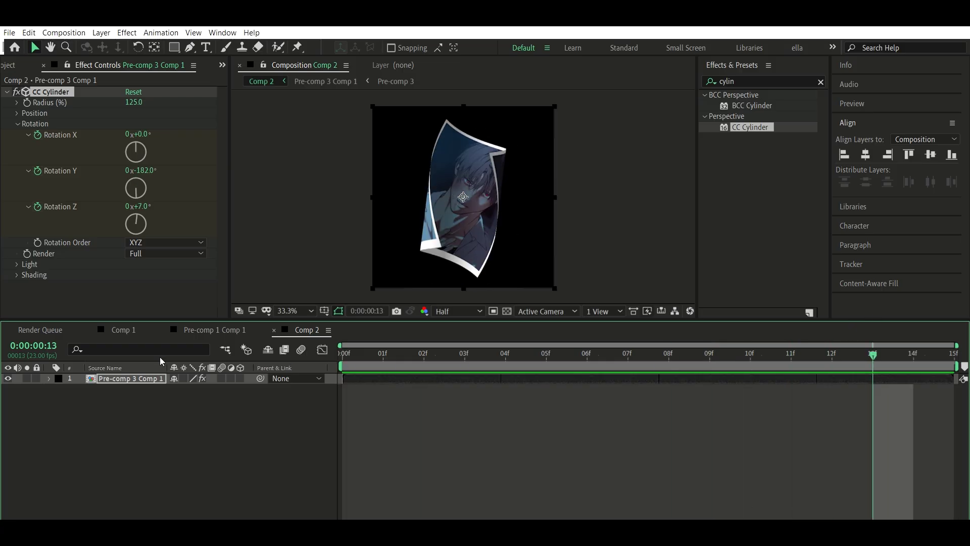
# Move the end keyframes of CC Cylinder's X, Y and Z rotations to frame 15
pyautogui.press('u')
pyautogui.moveTo(850, 395); pyautogui.dragTo(929, 396)
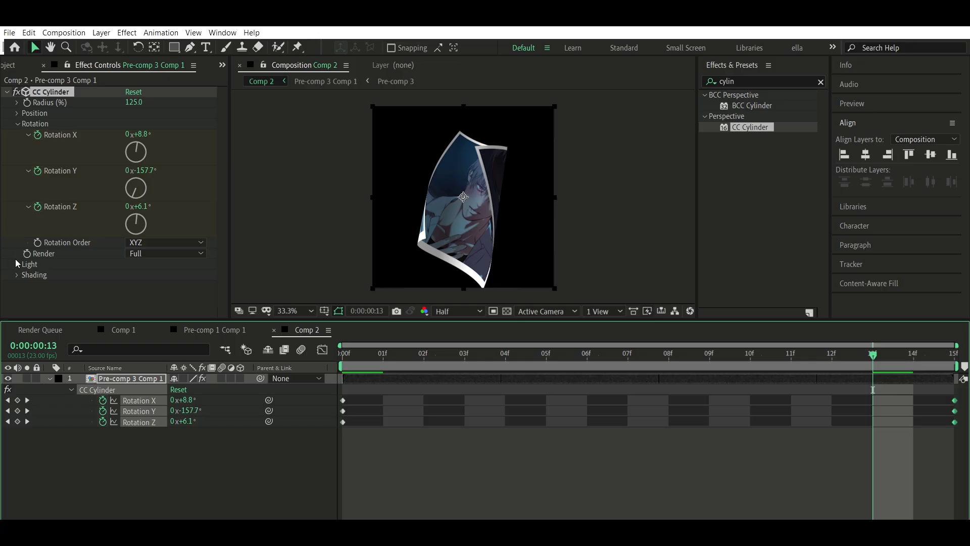
# Set CC Cylinder's shading to Ambient 66, Diffuse 72 and Roughness 0.064, and its light intensity to 116
pyautogui.click(17, 275)
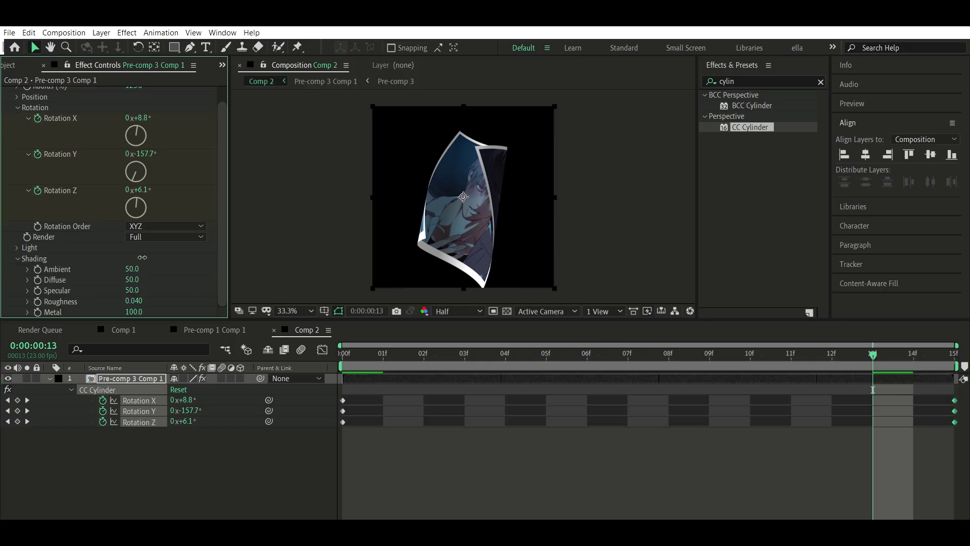
pyautogui.moveTo(142, 257); pyautogui.dragTo(146, 276)
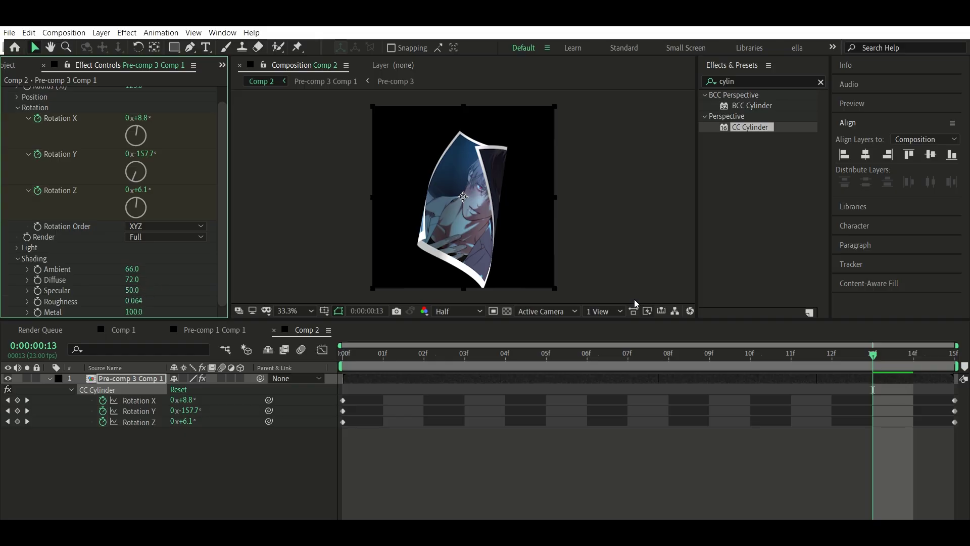
pyautogui.click(17, 257)
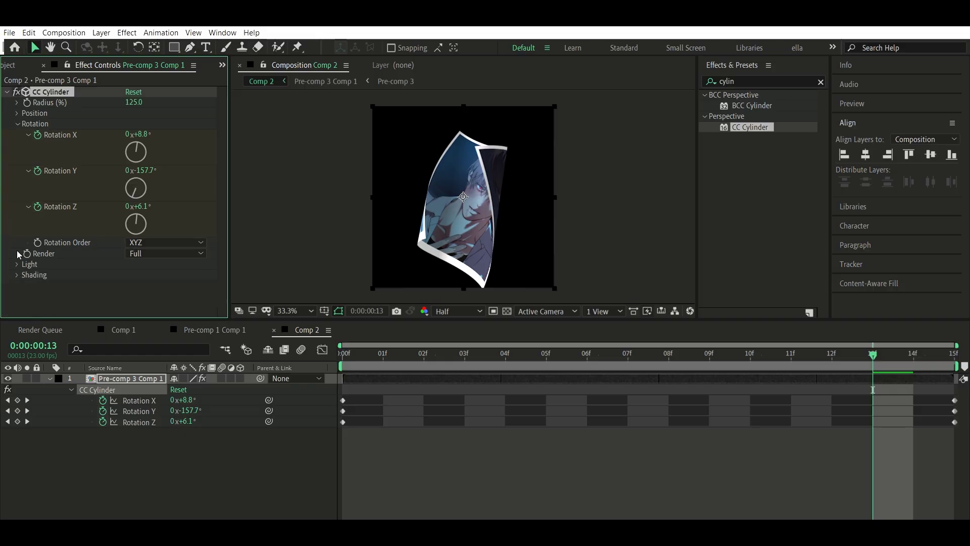
pyautogui.click(16, 264)
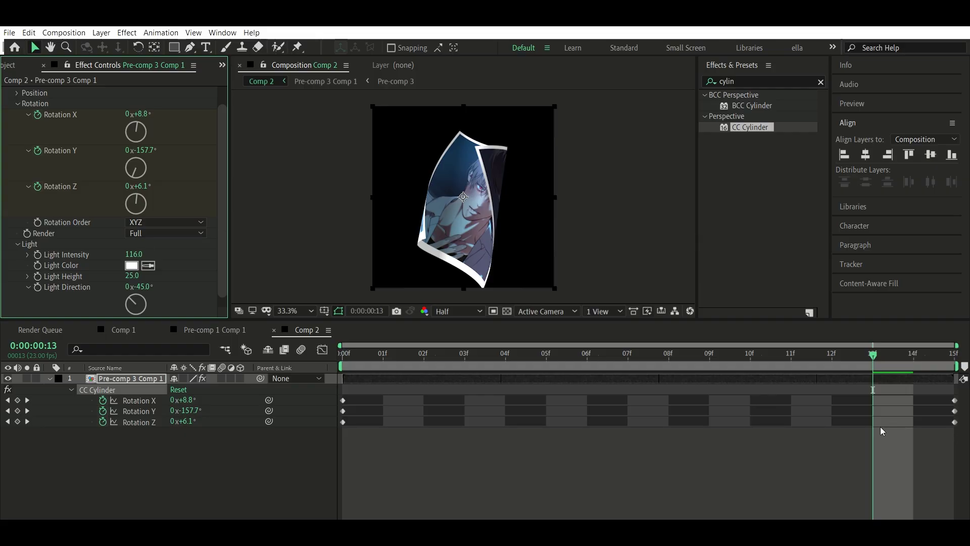
pyautogui.press('space')
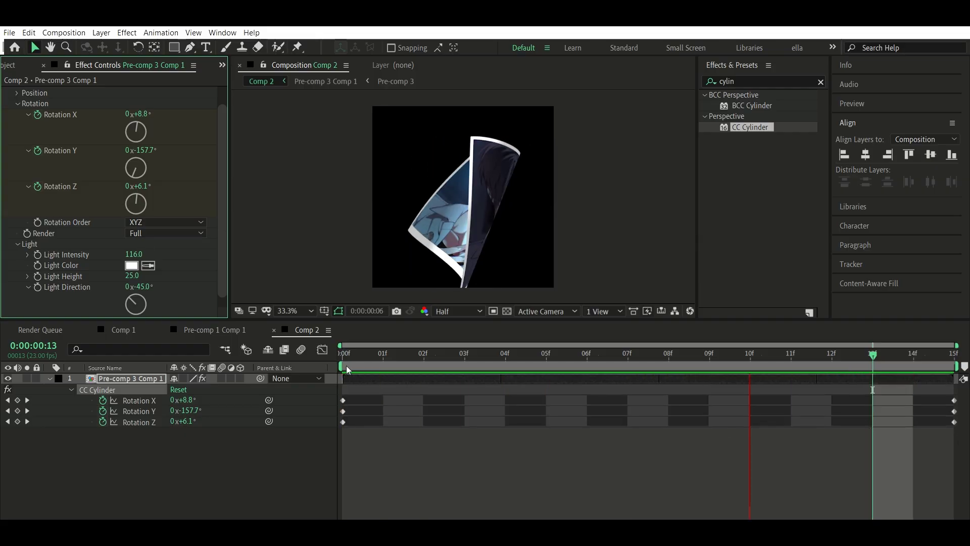
pyautogui.press('space')
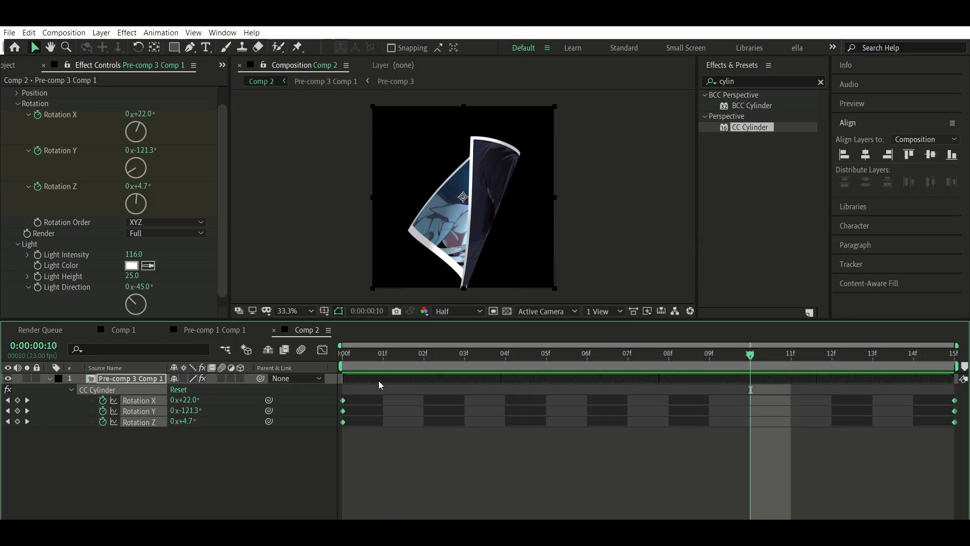
# Easy ease the CC Cylinder rotation keyframes and reshape the Rotation X value curve into a fast start with a slow finish
pyautogui.press('F9')
pyautogui.click(322, 349)
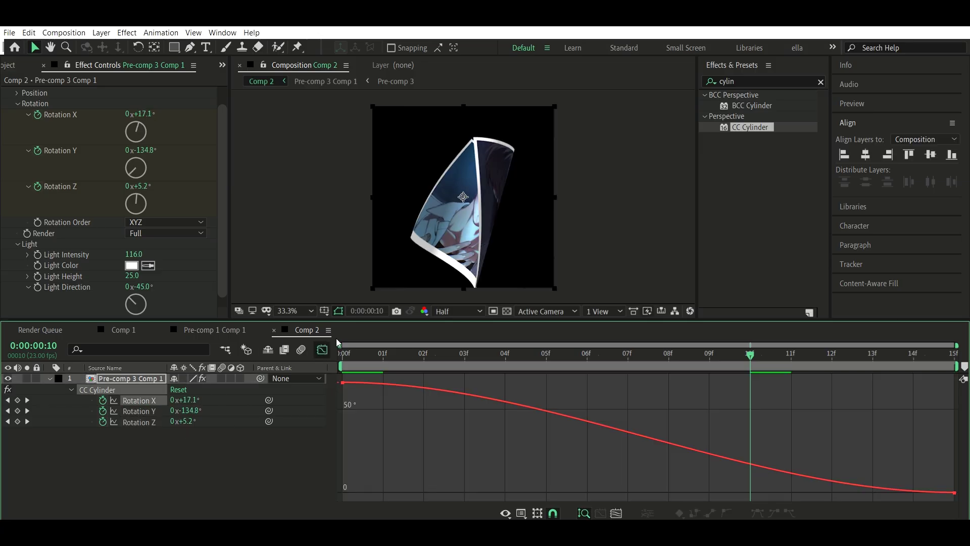
pyautogui.click(348, 383)
pyautogui.moveTo(547, 382); pyautogui.dragTo(352, 453)
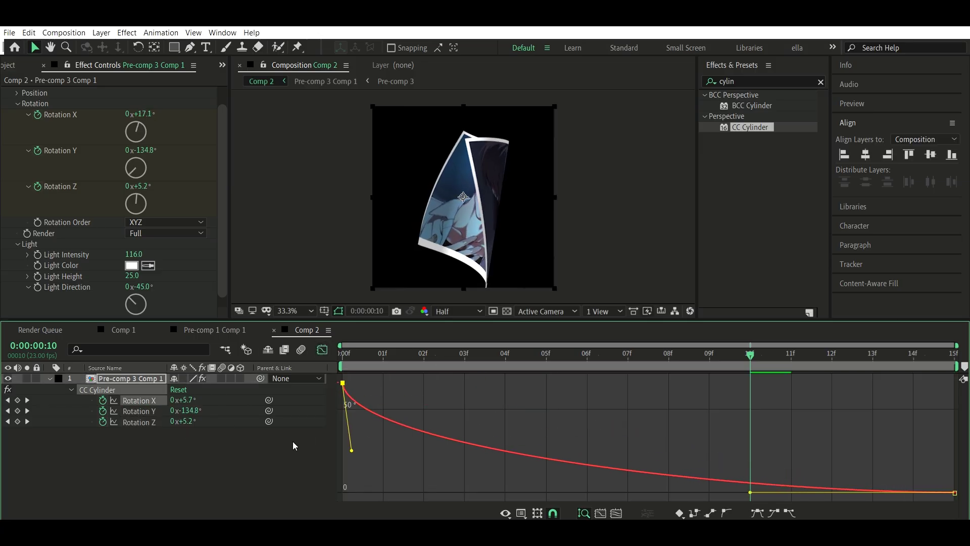
# Reshape the Rotation Y and Rotation Z value curves into the same fast start and slow finish, and preview the animation
pyautogui.click(147, 410)
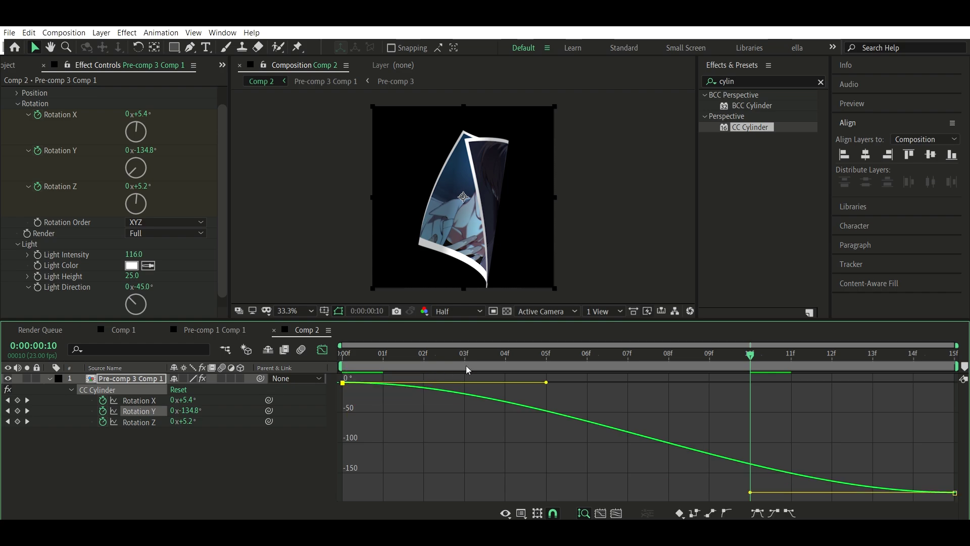
pyautogui.moveTo(546, 382); pyautogui.dragTo(351, 453)
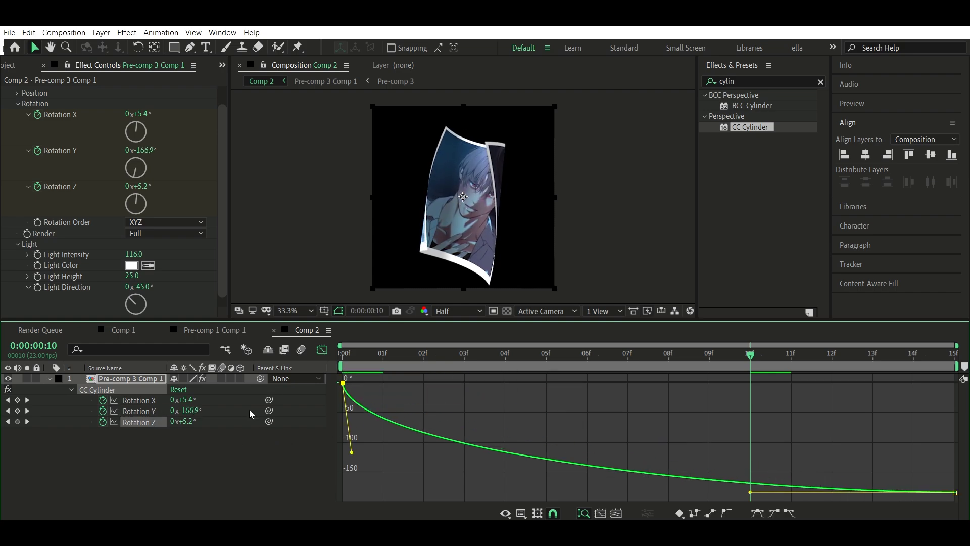
pyautogui.moveTo(546, 491); pyautogui.dragTo(351, 400)
pyautogui.click(322, 349)
pyautogui.press('space')
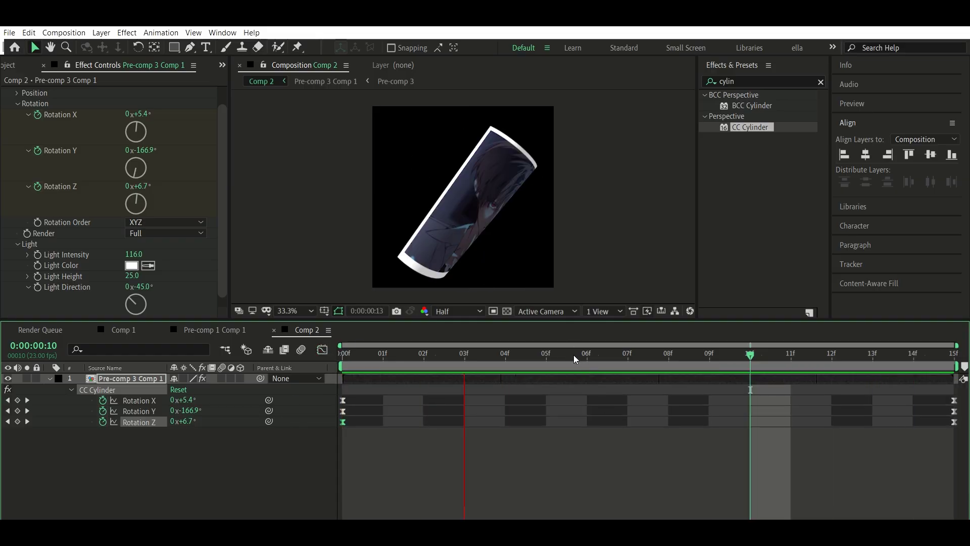
# Keyframe the layer's position from beyond the composition's left edge at frame 0 to 540, 540 at frame 7
pyautogui.click(139, 380)
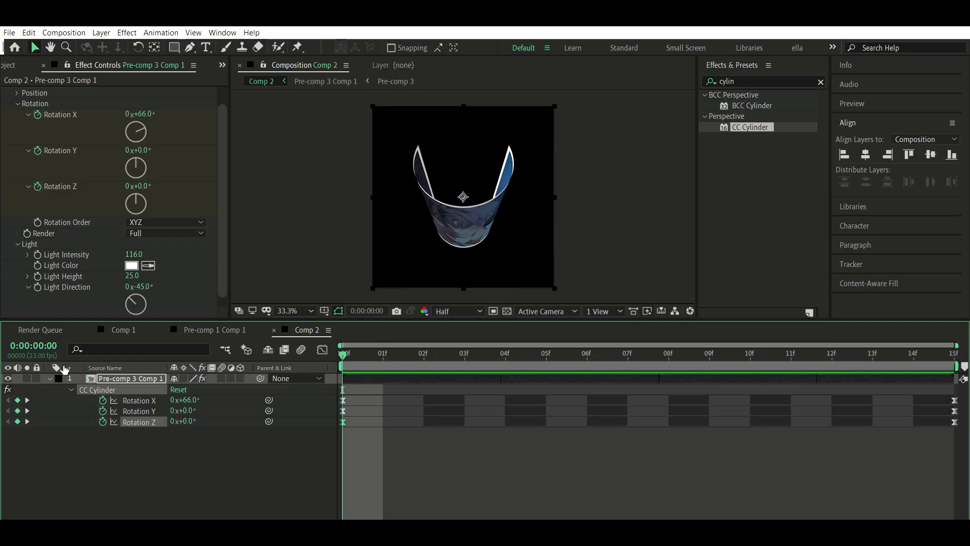
pyautogui.click(49, 378)
pyautogui.press('p')
pyautogui.click(81, 389)
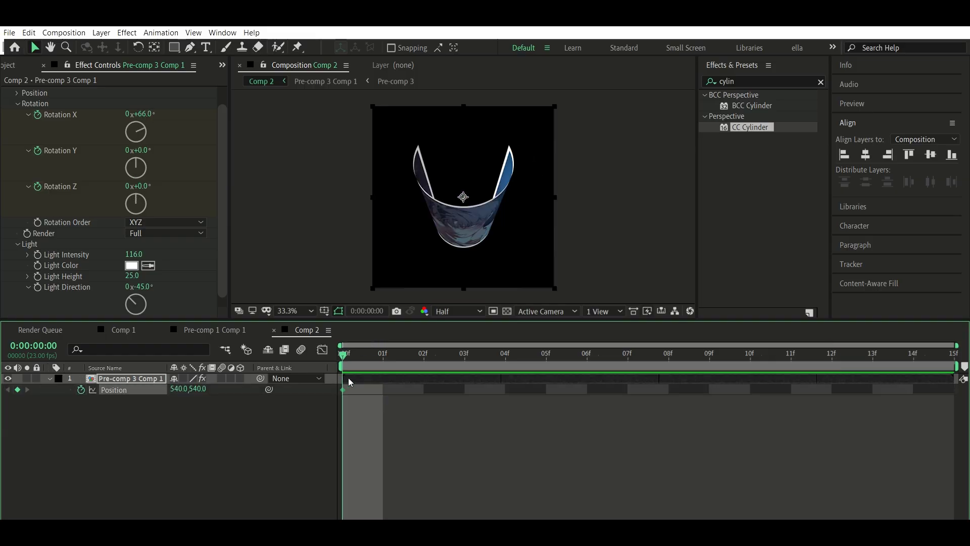
pyautogui.moveTo(178, 389); pyautogui.dragTo(61, 389)
# Add an exit position keyframe at 1184, 540 and place it at frame 15
pyautogui.click(914, 354)
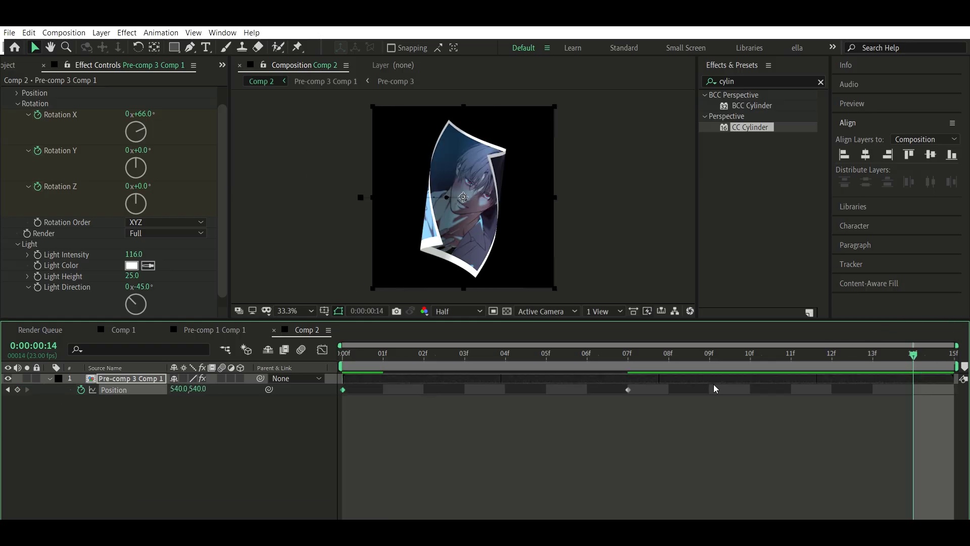
pyautogui.moveTo(180, 389); pyautogui.dragTo(589, 379)
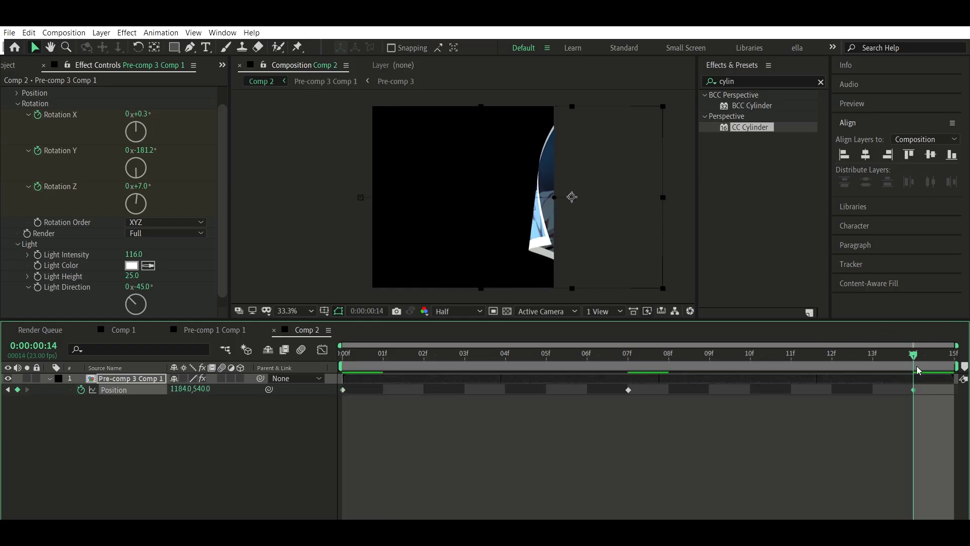
pyautogui.moveTo(914, 390); pyautogui.dragTo(947, 392)
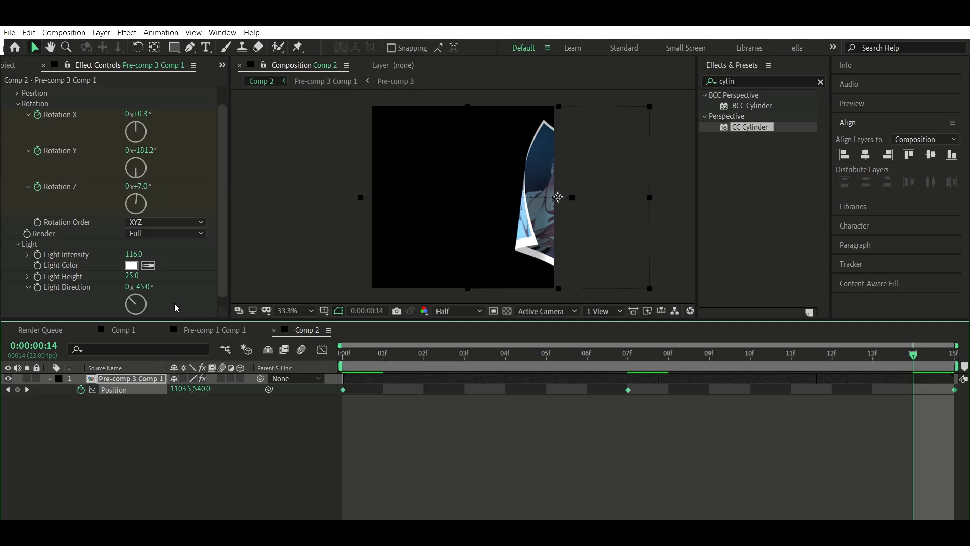
# Split the layer's position into separate X and Y dimensions and easy ease their keyframes
pyautogui.hotkey('alt', 'shift', 'p')
pyautogui.press('Delete')
pyautogui.click(114, 387)
pyautogui.click(158, 407)
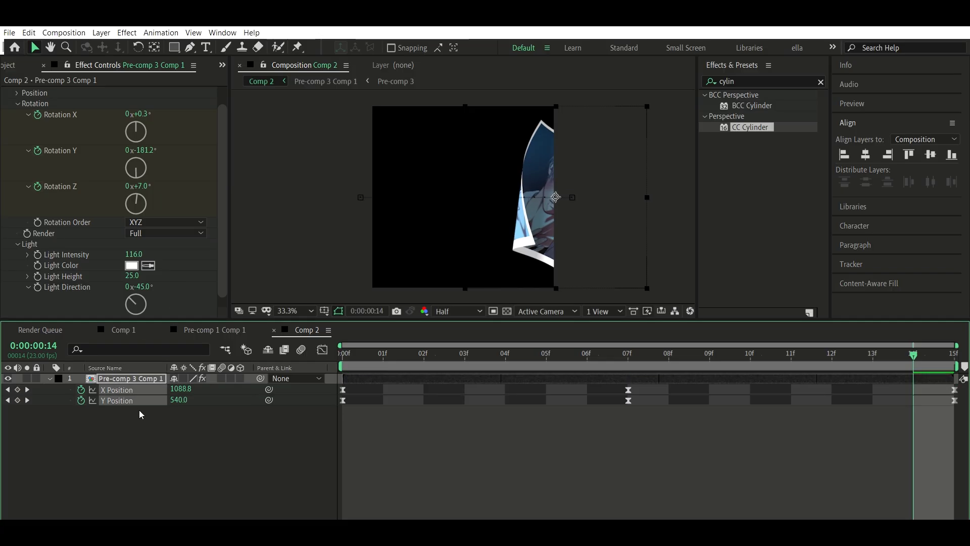
# Reshape the X Position curve between frames 0 and 7 so it rises steeply at first and flattens toward frame 7
pyautogui.click(247, 397)
pyautogui.click(124, 387)
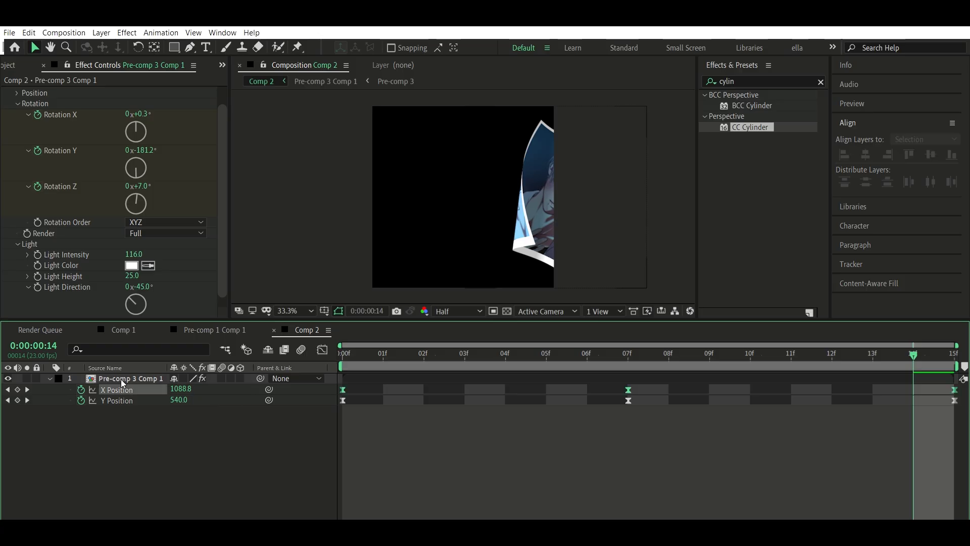
pyautogui.click(322, 349)
pyautogui.click(342, 491)
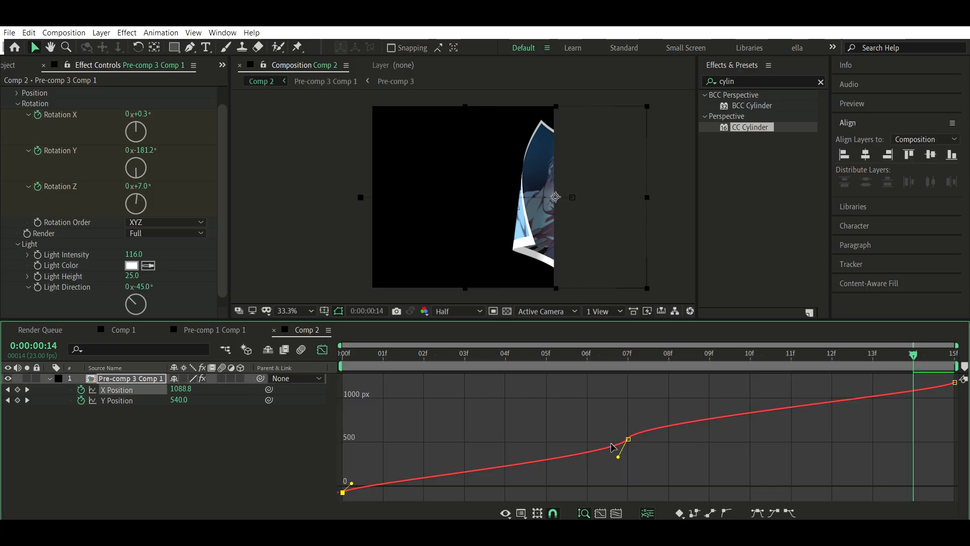
pyautogui.moveTo(618, 457); pyautogui.dragTo(368, 441)
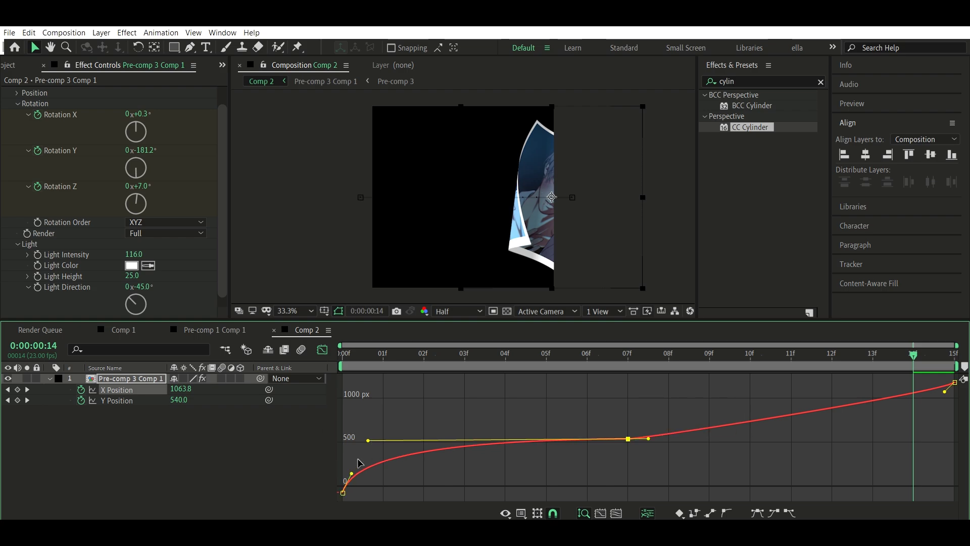
pyautogui.moveTo(351, 473); pyautogui.dragTo(312, 436)
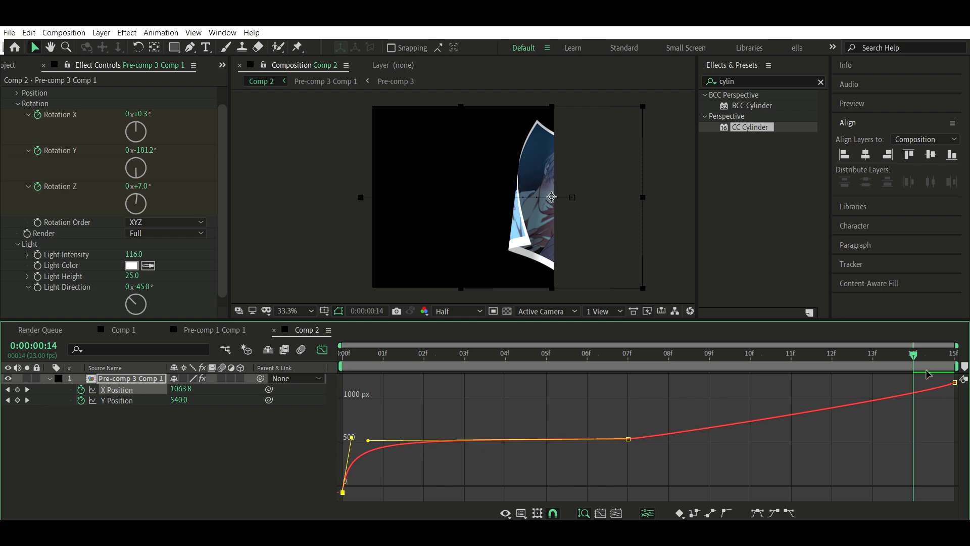
# Reshape the X Position curve after frame 7 so it stays nearly flat and rises sharply into frame 15
pyautogui.click(954, 383)
pyautogui.moveTo(778, 424); pyautogui.dragTo(945, 440)
pyautogui.moveTo(648, 431); pyautogui.dragTo(911, 427)
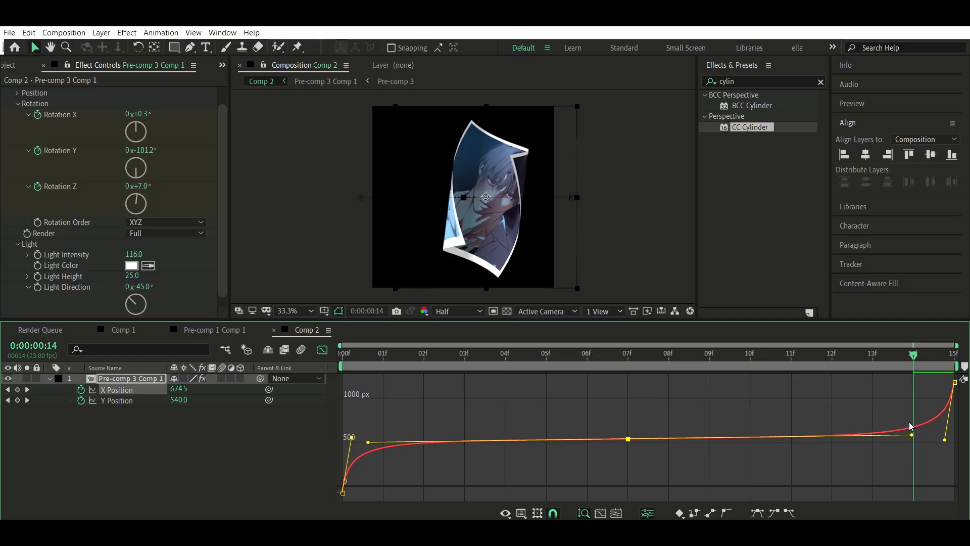
# Enable motion blur for the layer and the composition, and preview the slide animation
pyautogui.press('space')
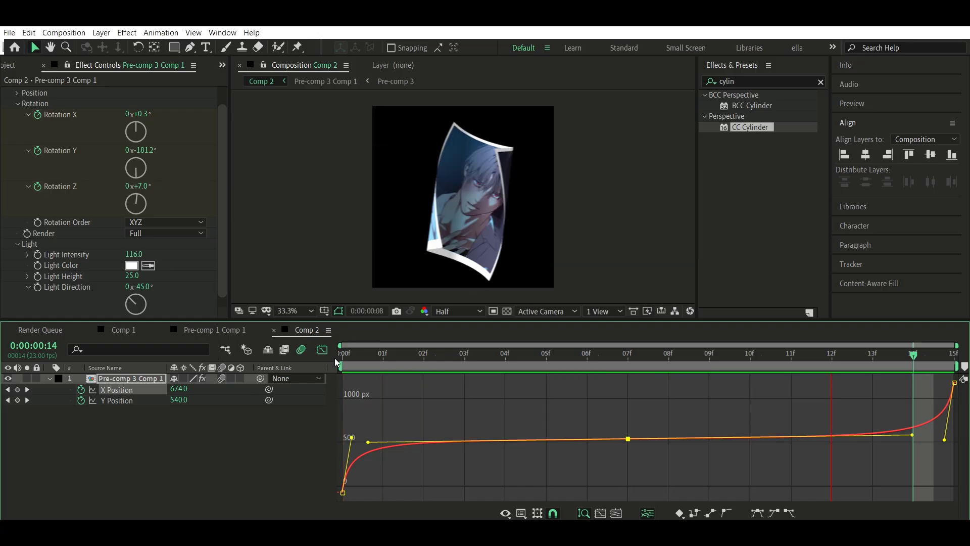
pyautogui.press('space')
pyautogui.click(322, 350)
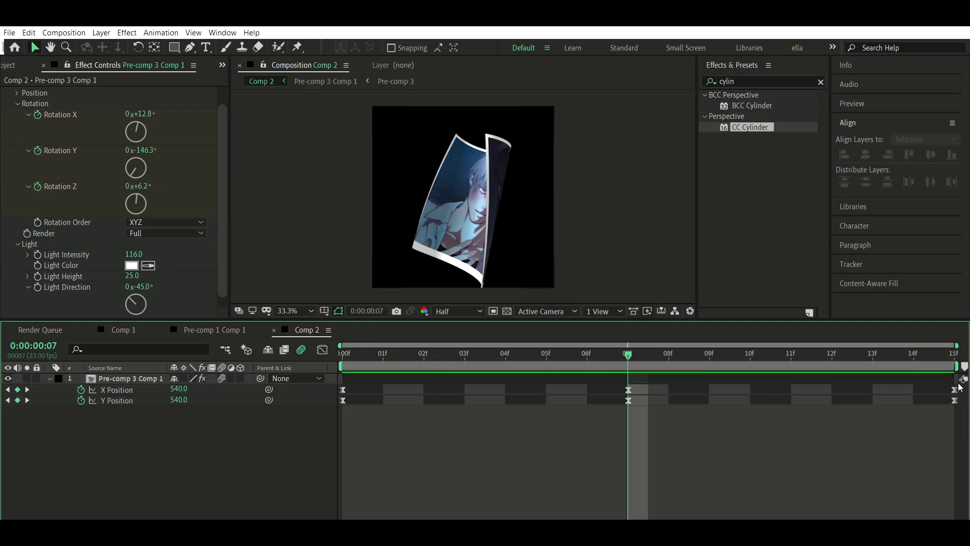
# Try moving the Rotation Y end keyframe to frame 8 and setting it to -243°
pyautogui.click(864, 377)
pyautogui.press('u')
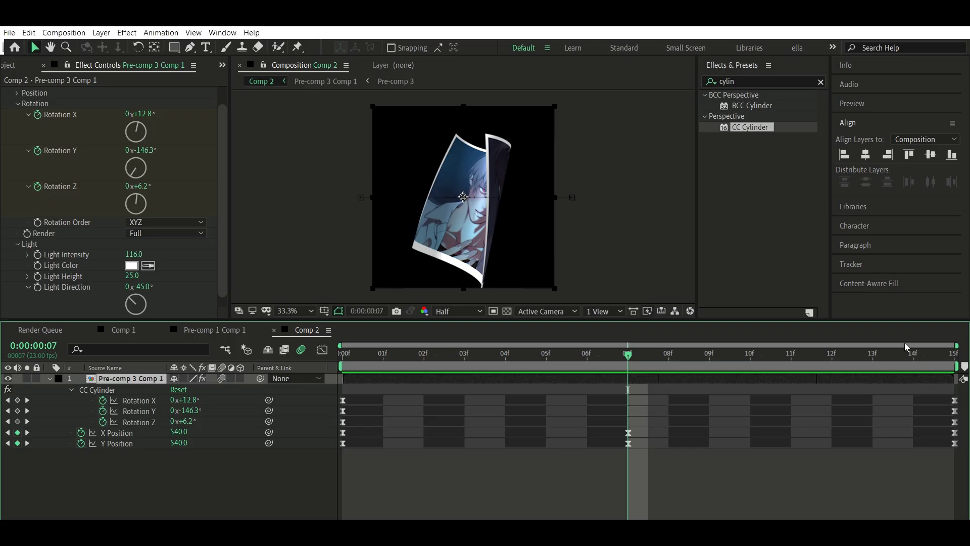
pyautogui.click(883, 346)
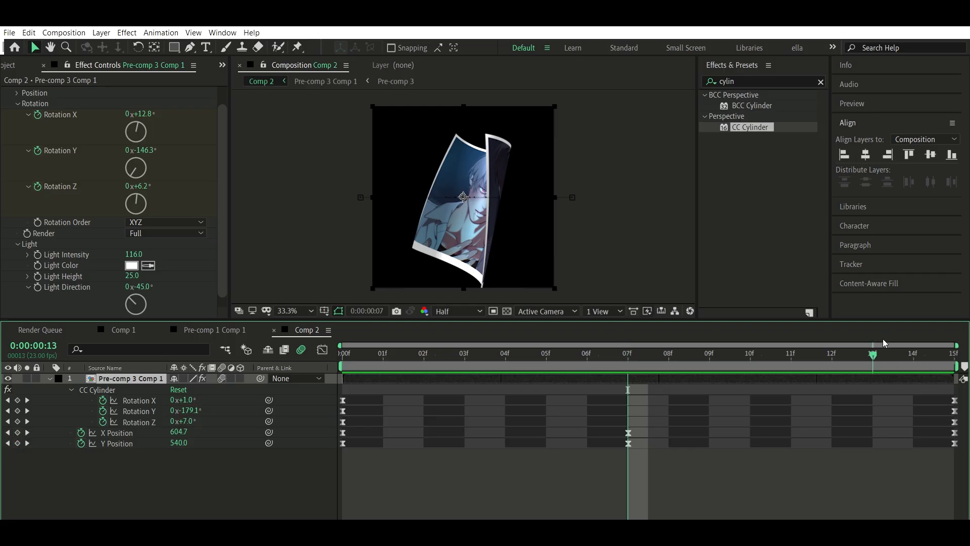
pyautogui.click(663, 346)
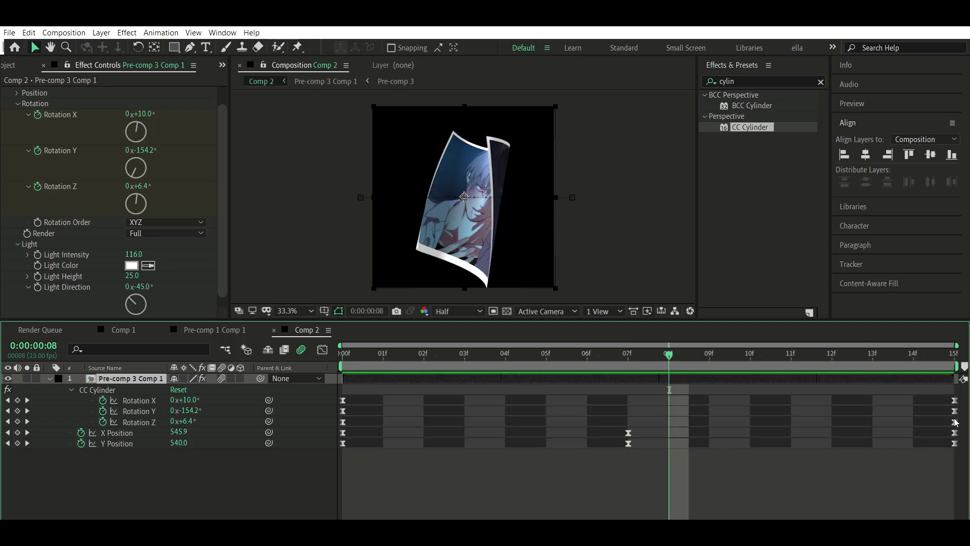
pyautogui.moveTo(955, 410); pyautogui.dragTo(671, 412)
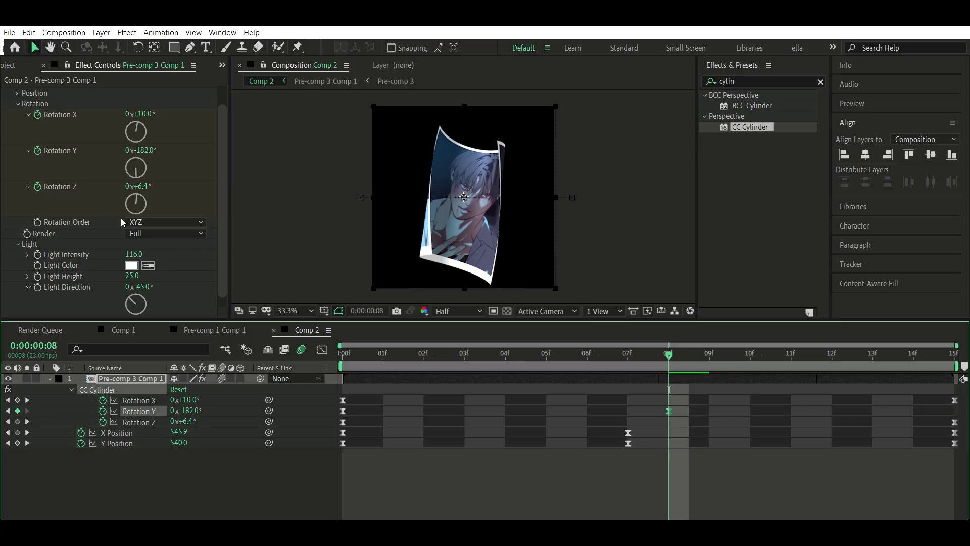
pyautogui.moveTo(144, 150); pyautogui.dragTo(119, 149)
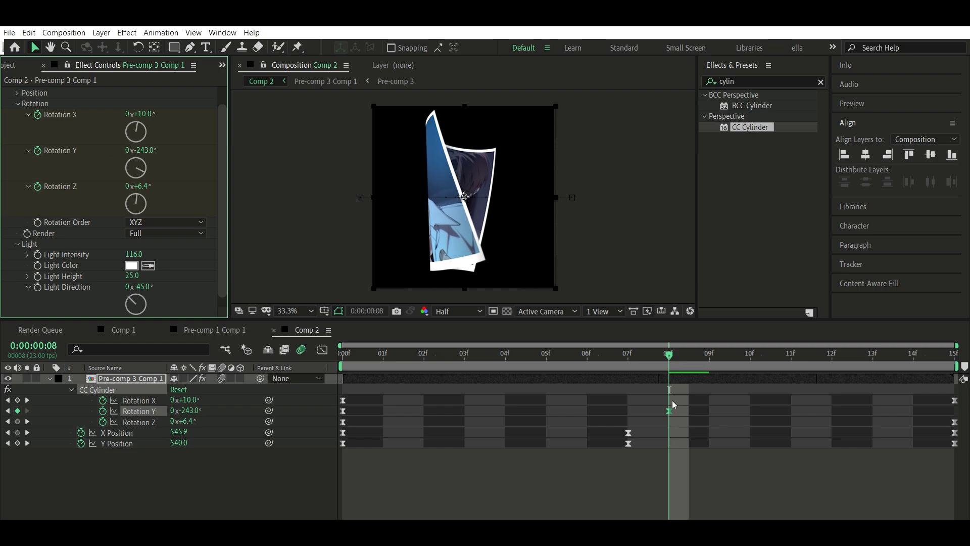
# Set the Rotation Y end keyframe to -195° and place it at frame 15
pyautogui.moveTo(670, 411); pyautogui.dragTo(634, 410)
pyautogui.press('space')
pyautogui.moveTo(146, 150); pyautogui.dragTo(181, 143)
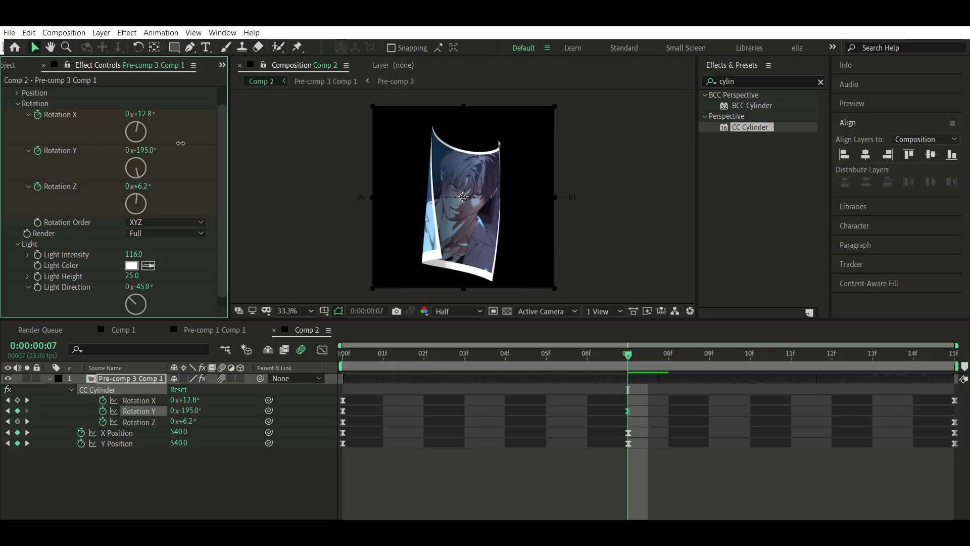
pyautogui.moveTo(629, 410); pyautogui.dragTo(955, 411)
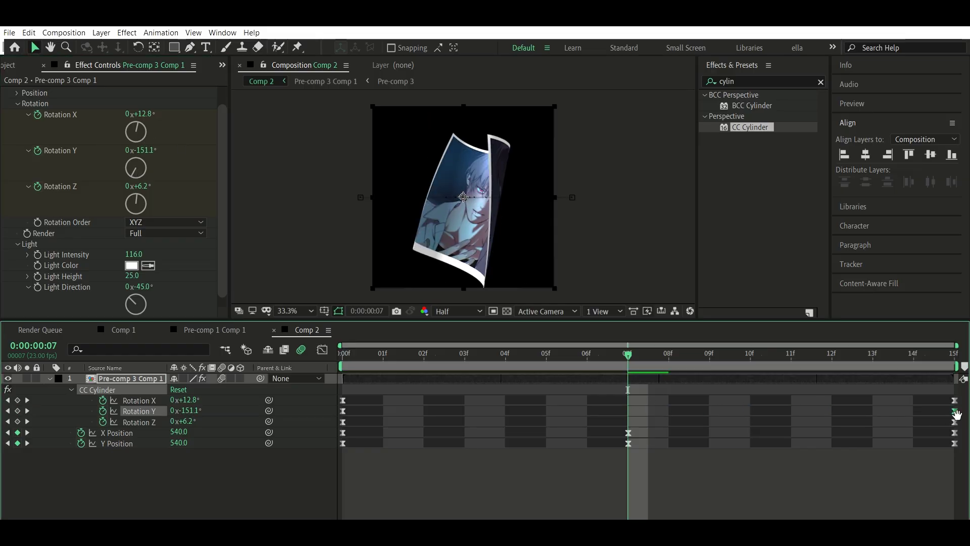